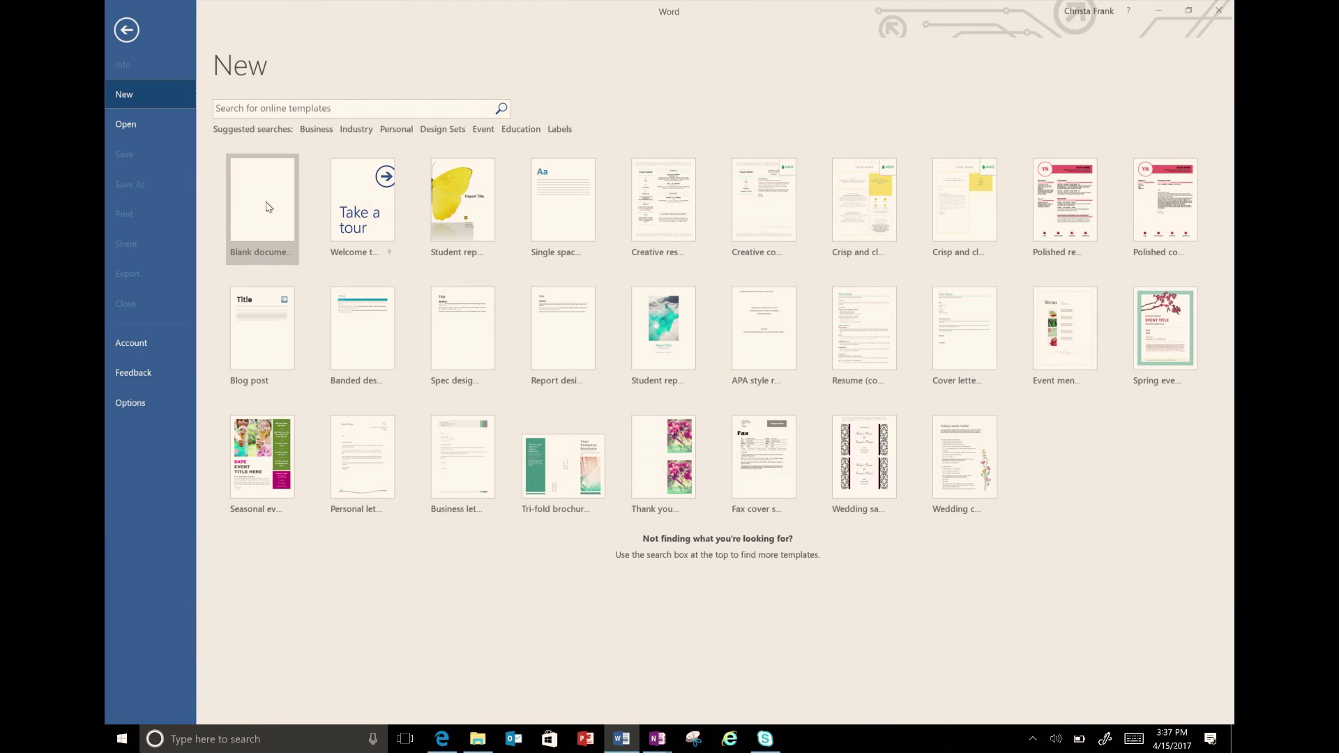
# Create a new blank document from the File > New screen.
pyautogui.click(266, 206)
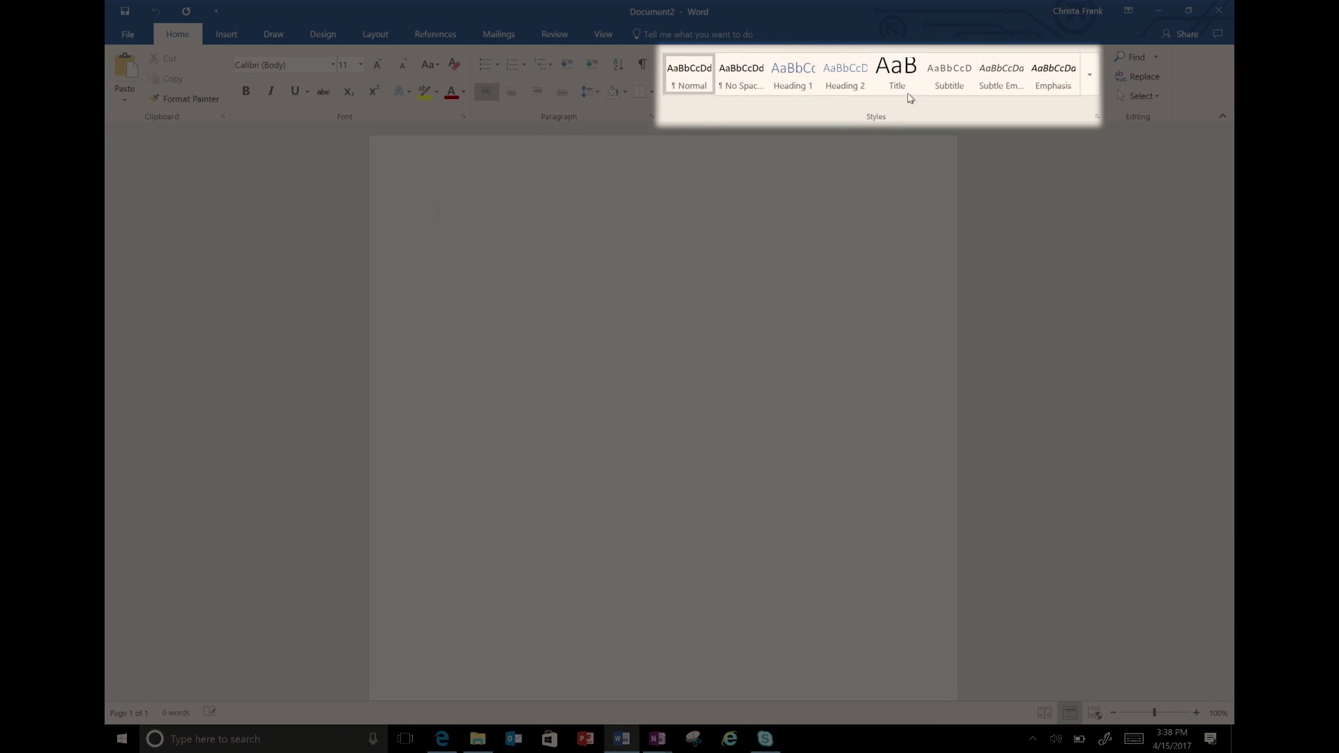
# Add the title 'Orca Whales' in Title style, with a 'Habitat' Heading 1 beneath it.
pyautogui.click(900, 73)
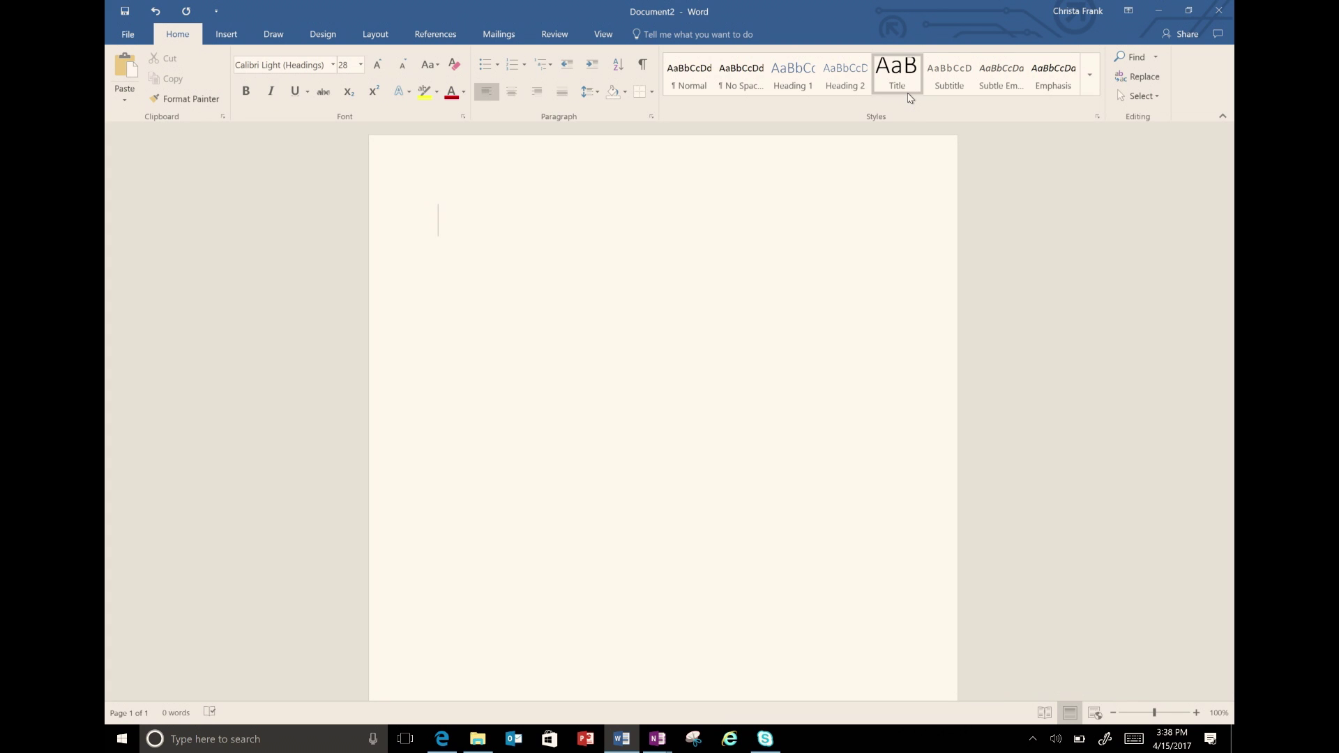
pyautogui.write('Orca Whales')
pyautogui.press('Return')
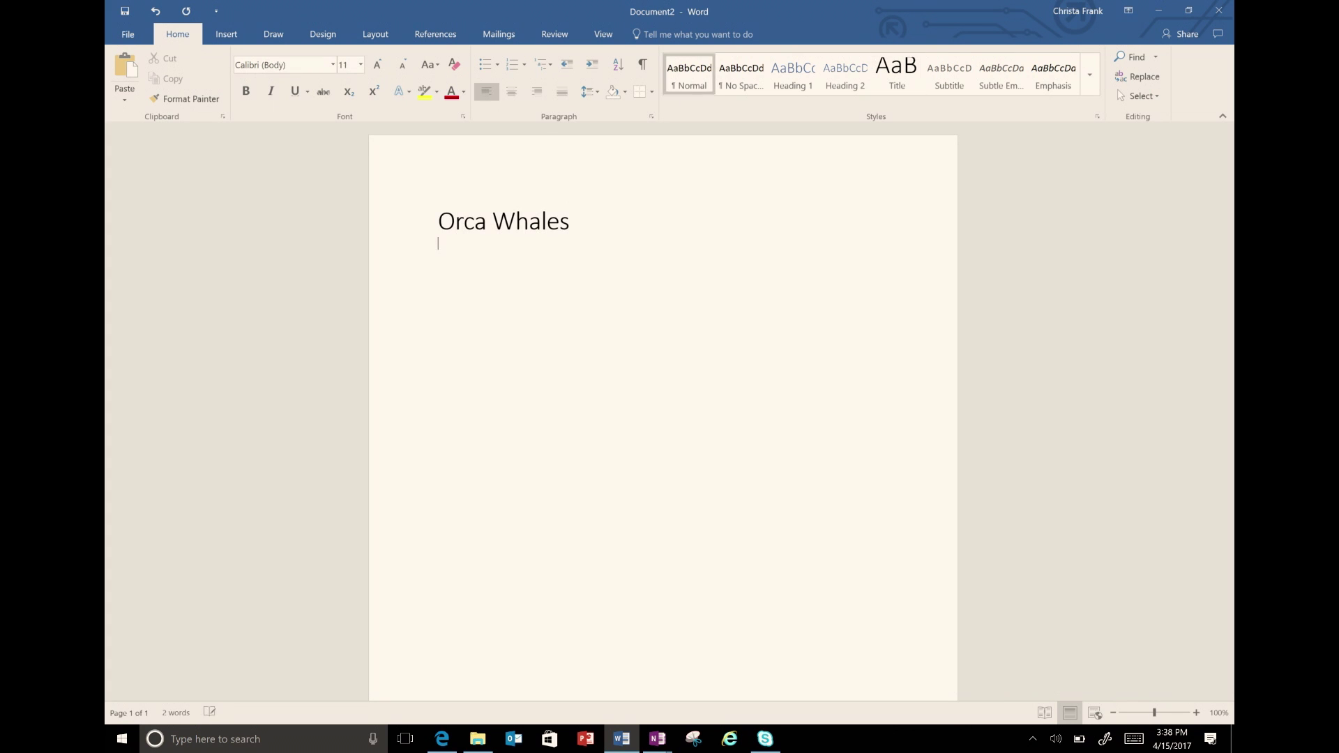
pyautogui.click(797, 79)
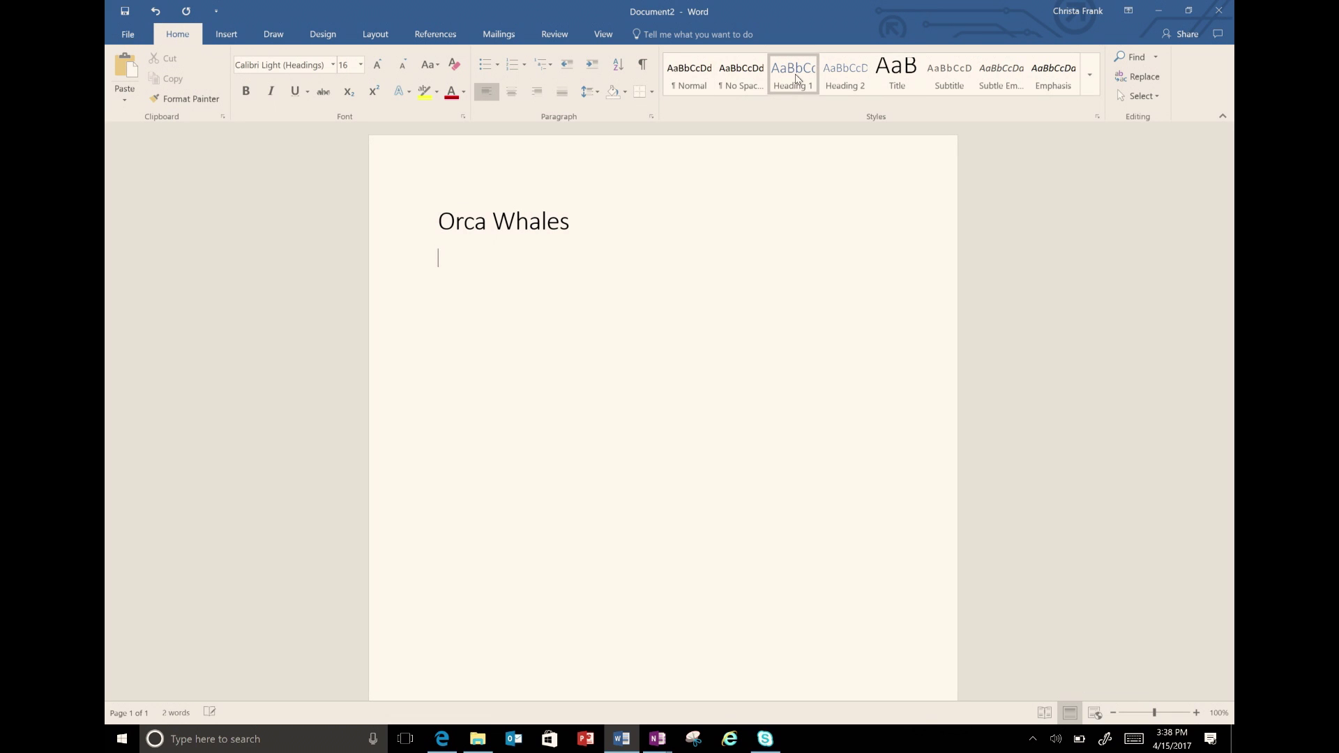
pyautogui.write('Habitat')
pyautogui.press('Return')
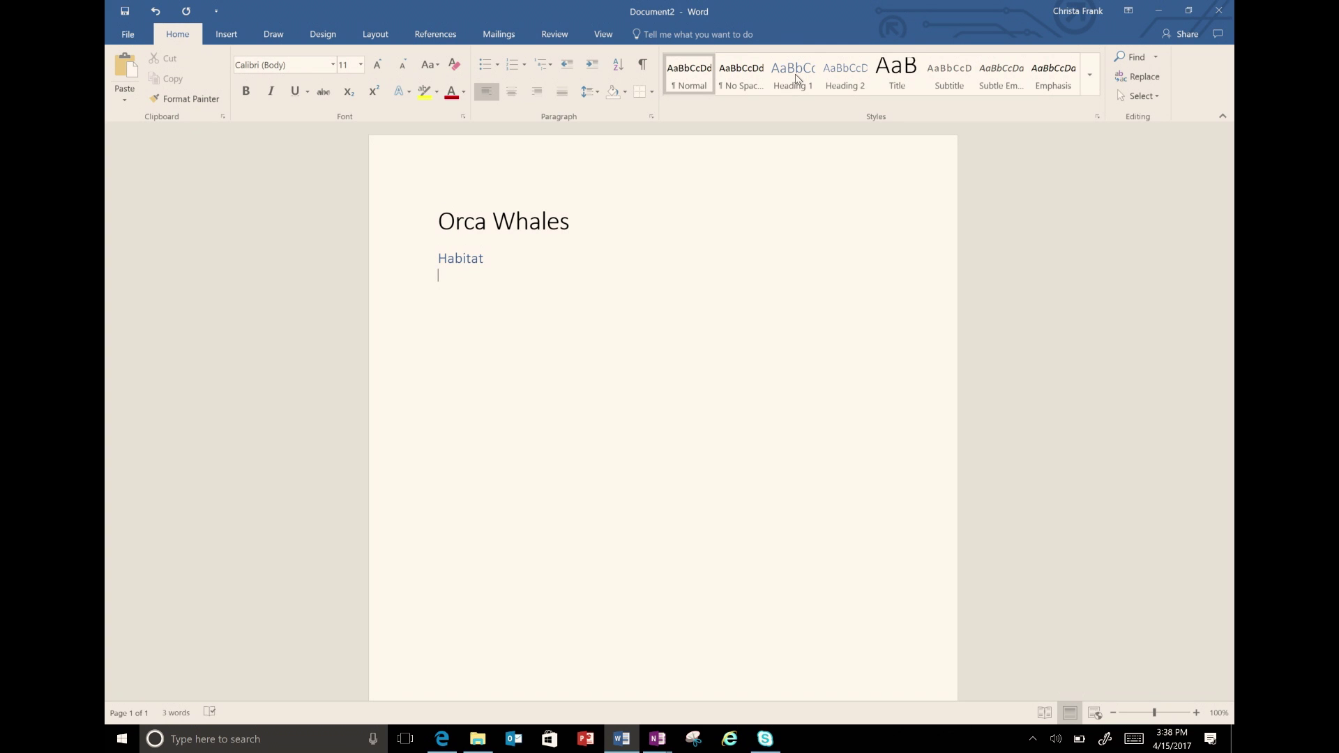
# Write the Habitat paragraph on transient and resident orcas, then a Biology Heading 1 with its markings paragraph.
pyautogui.write('Orcas are either')
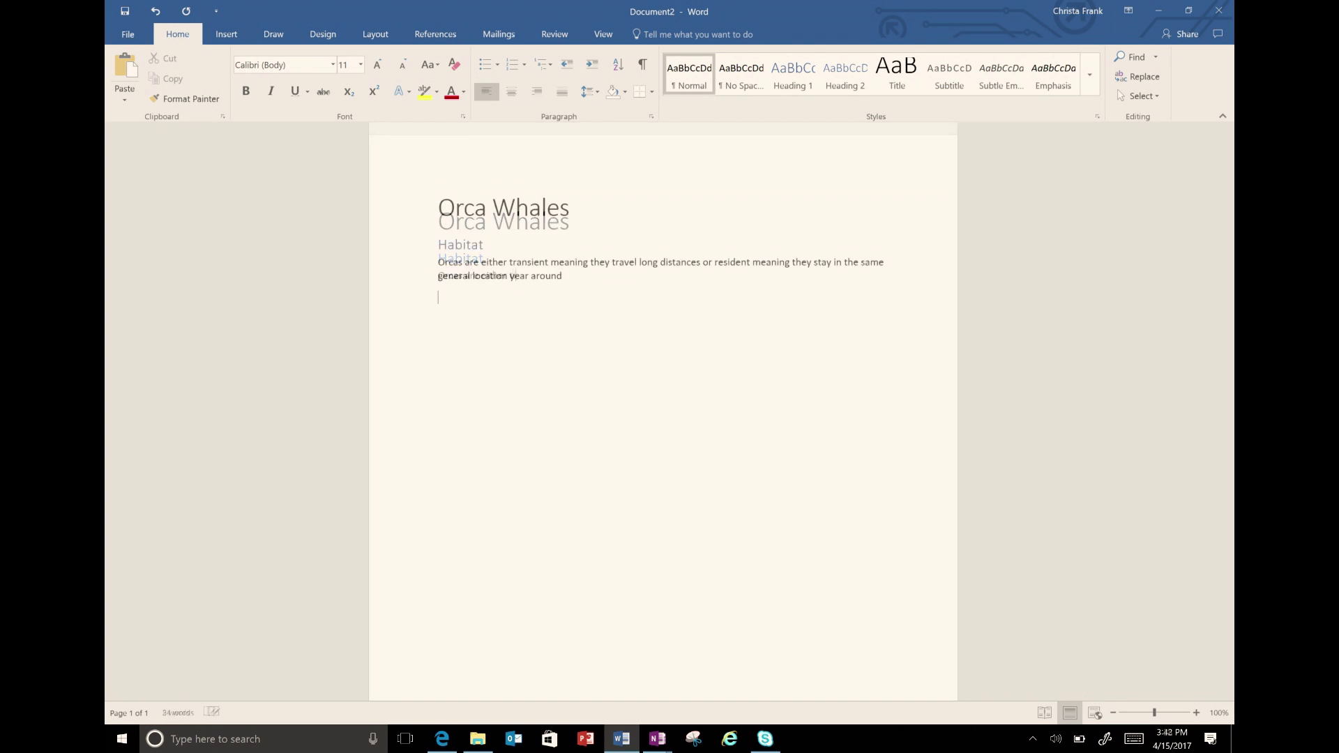
pyautogui.write('lod')
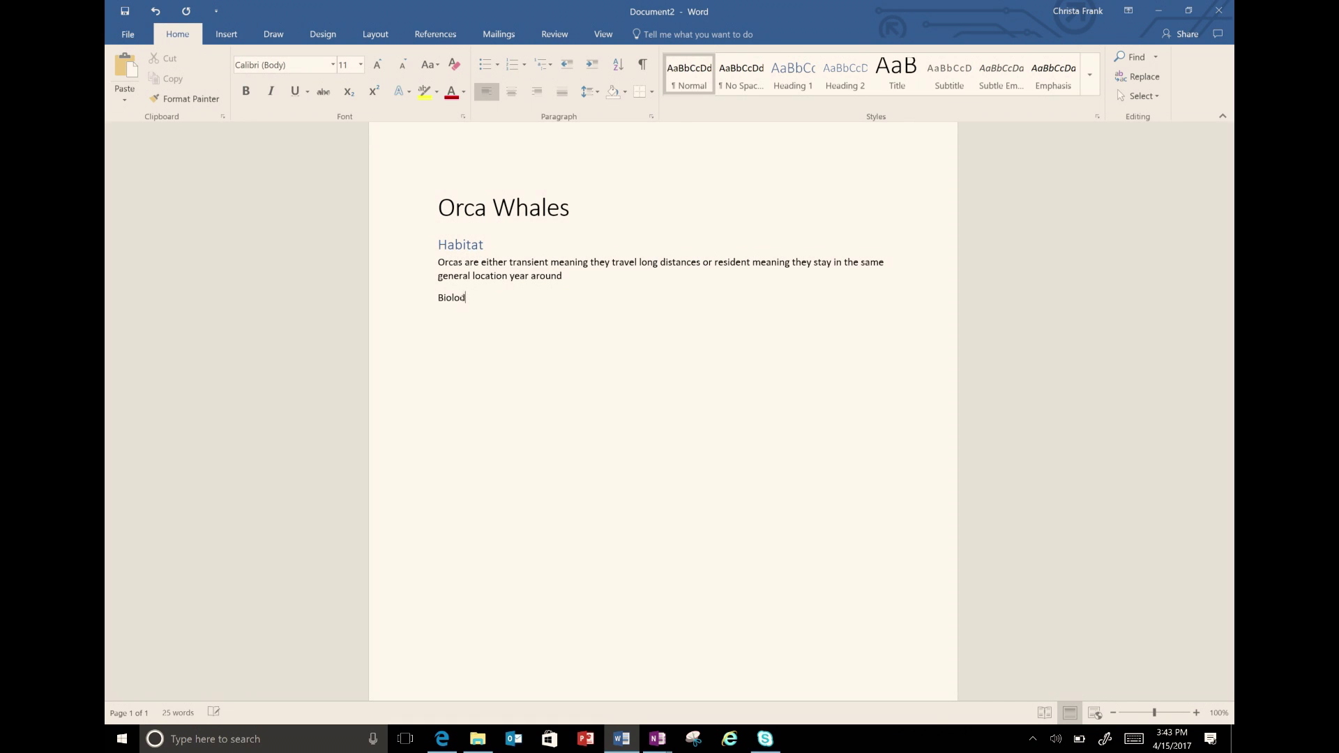
pyautogui.click(795, 75)
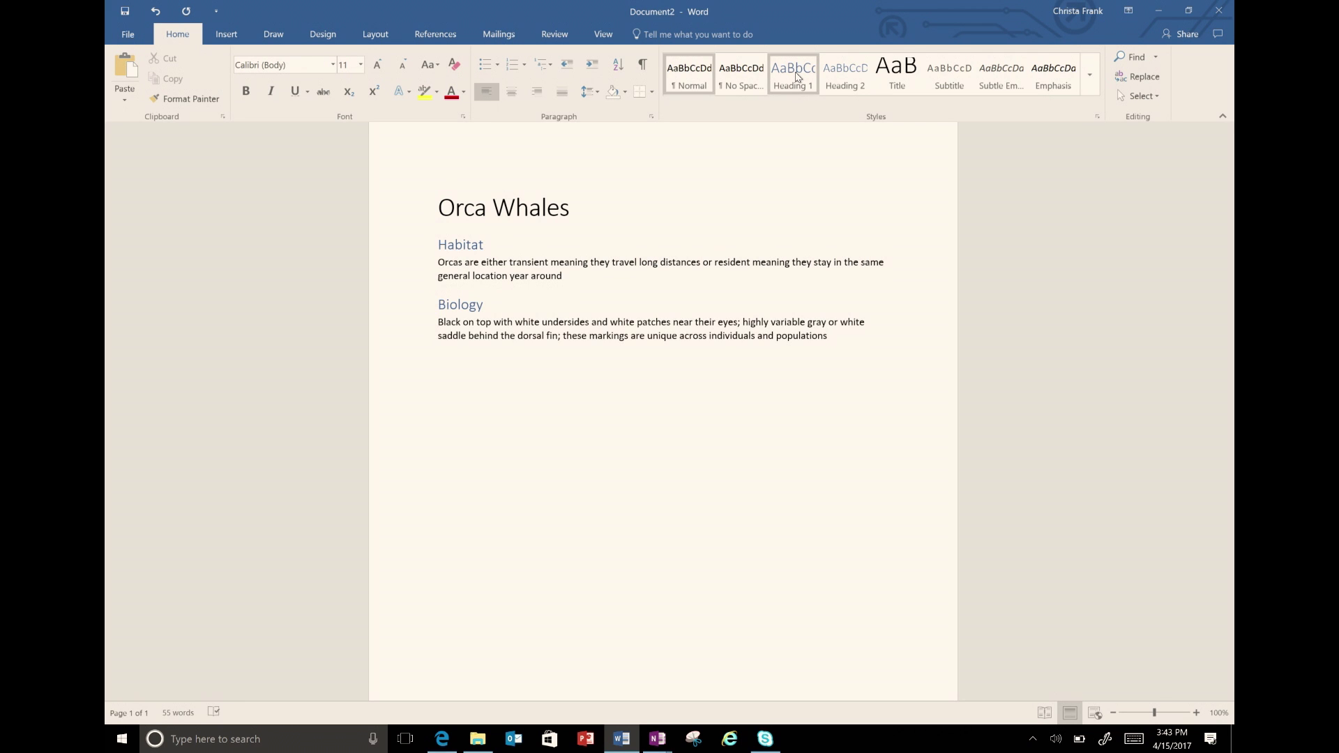
pyautogui.click(604, 34)
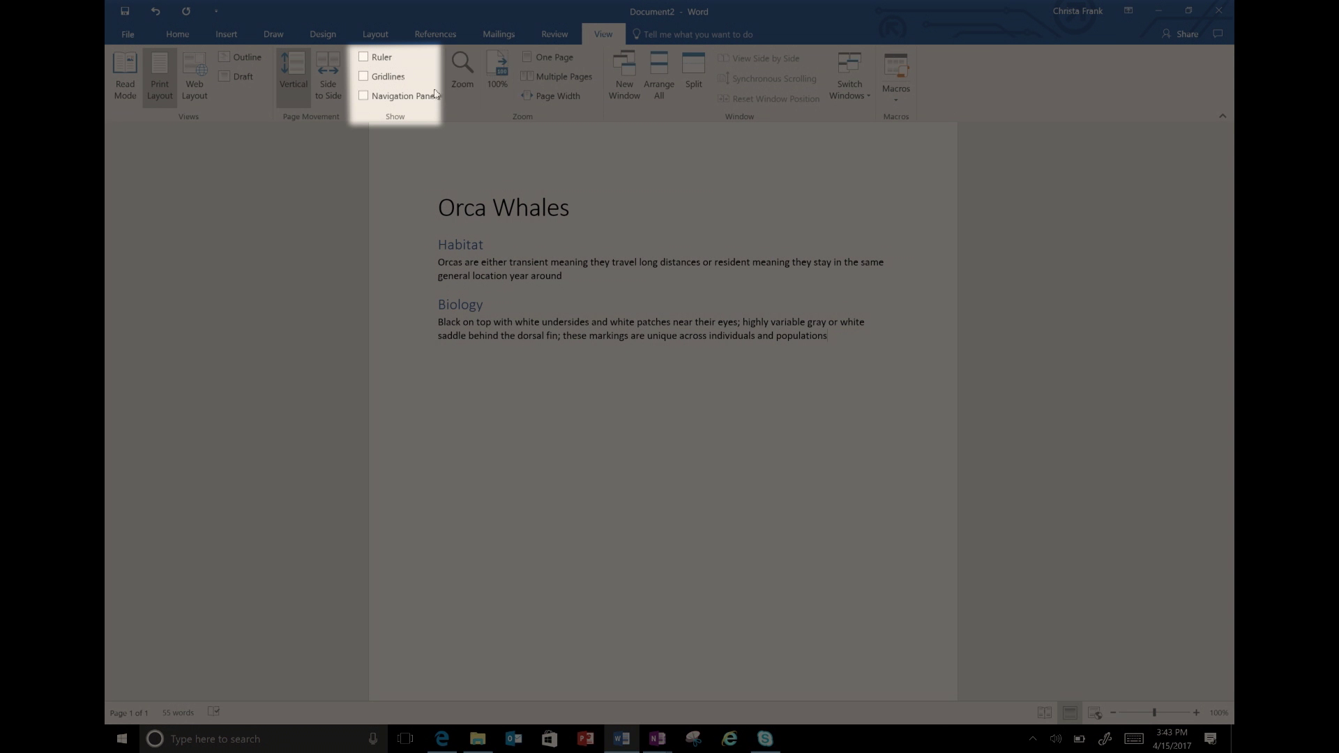
# Turn on the Navigation Pane so the Habitat and Biology headings are listed.
pyautogui.click(404, 96)
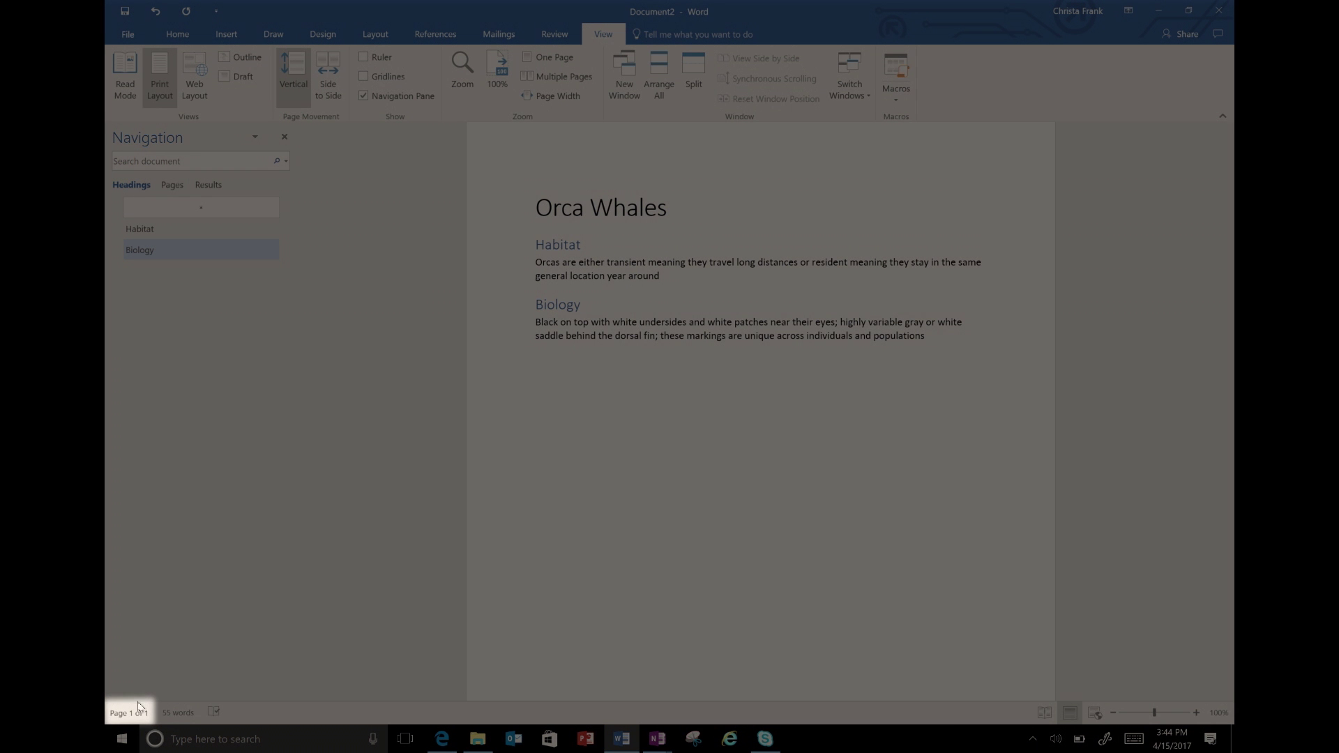
pyautogui.click(135, 713)
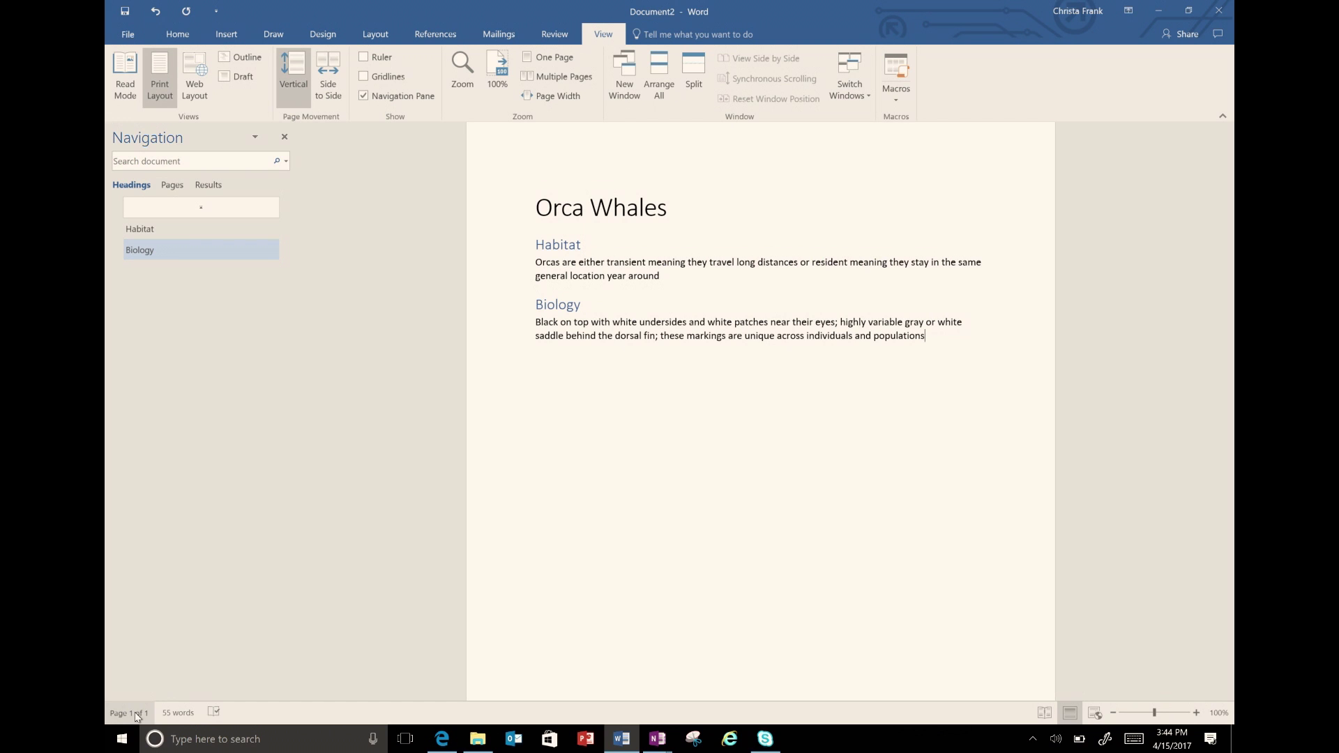
# Add a 'Migration' Heading 1 at the end of the paper.
pyautogui.click(180, 31)
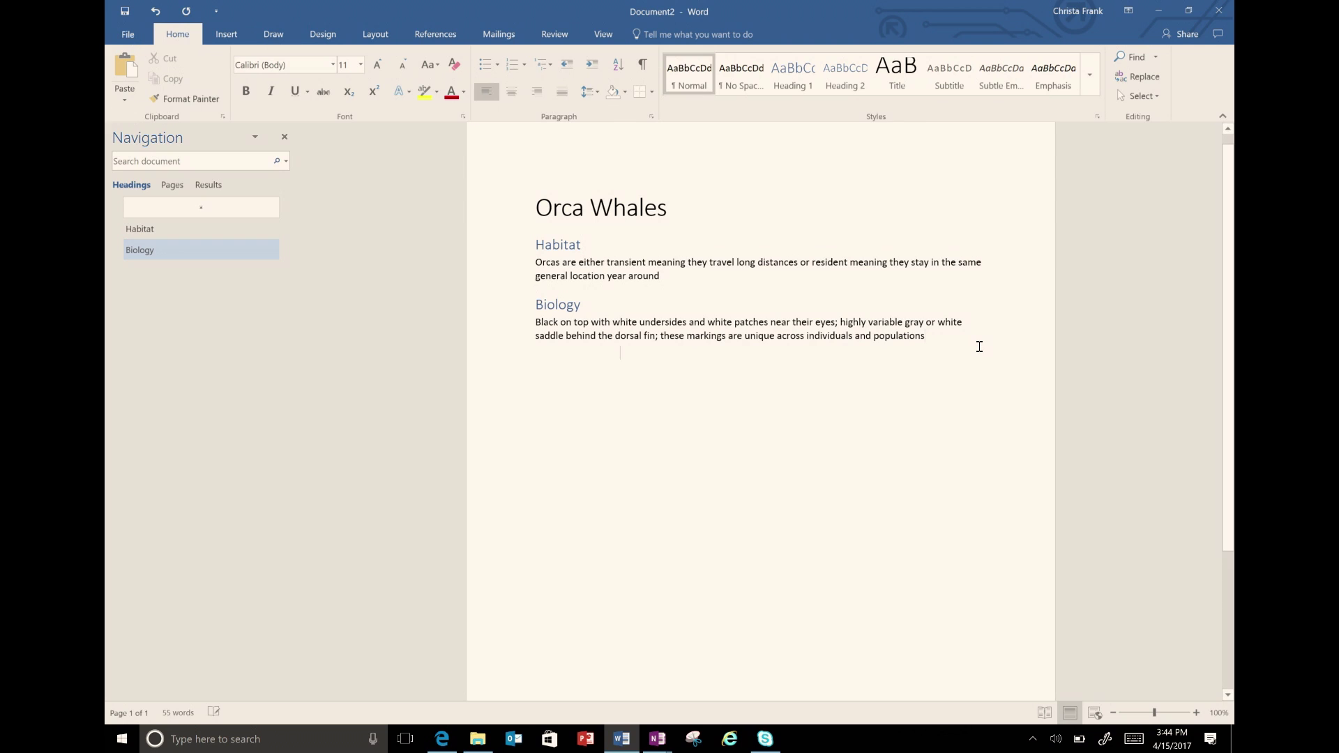
pyautogui.click(788, 68)
pyautogui.write('Migration')
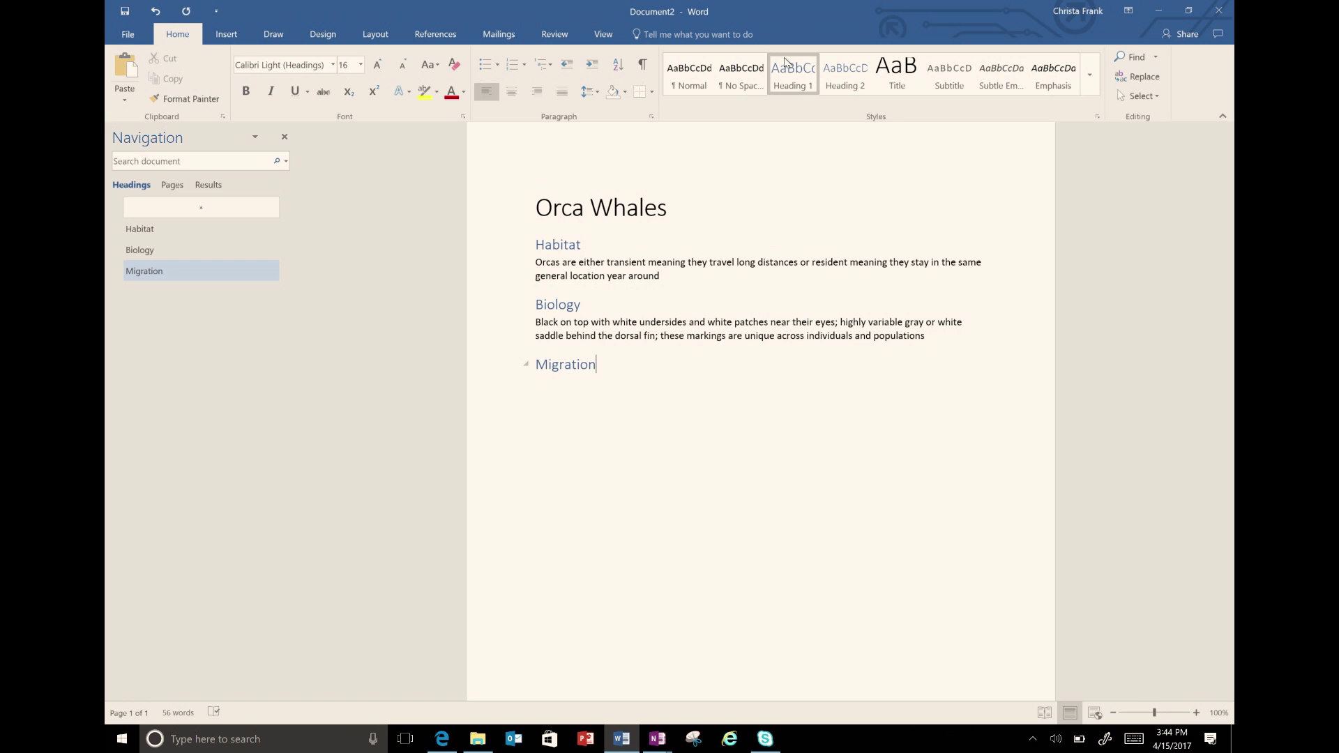
pyautogui.press('Return')
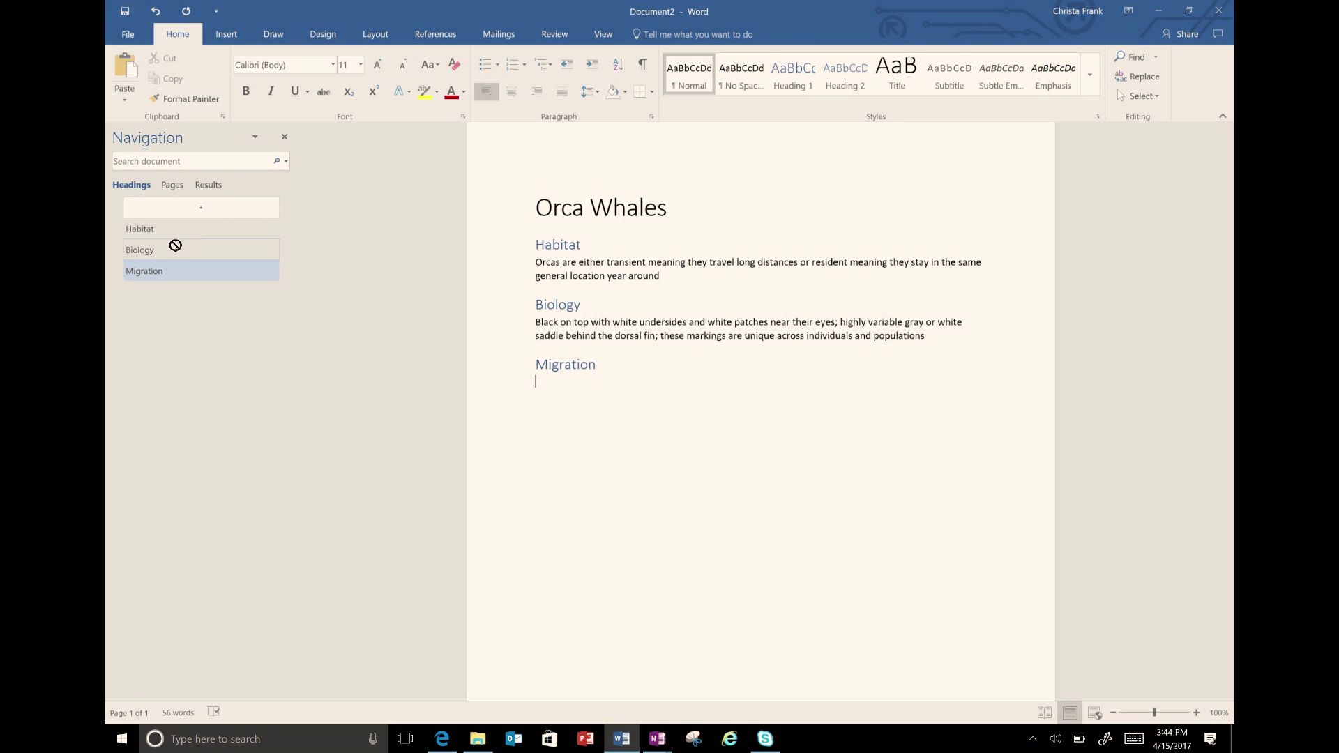
# Drag the Biology section above Habitat in the Navigation pane.
pyautogui.moveTo(174, 249); pyautogui.dragTo(171, 225)
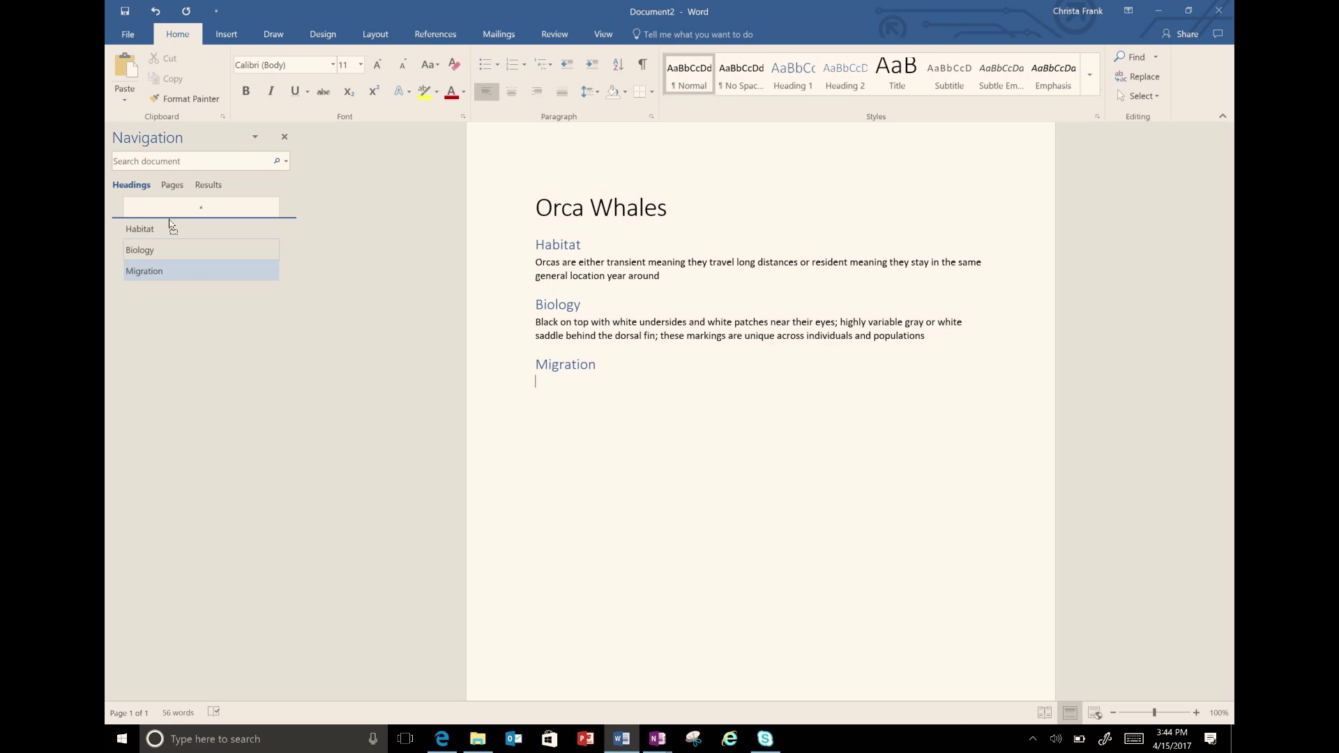
pyautogui.moveTo(171, 225); pyautogui.dragTo(171, 225)
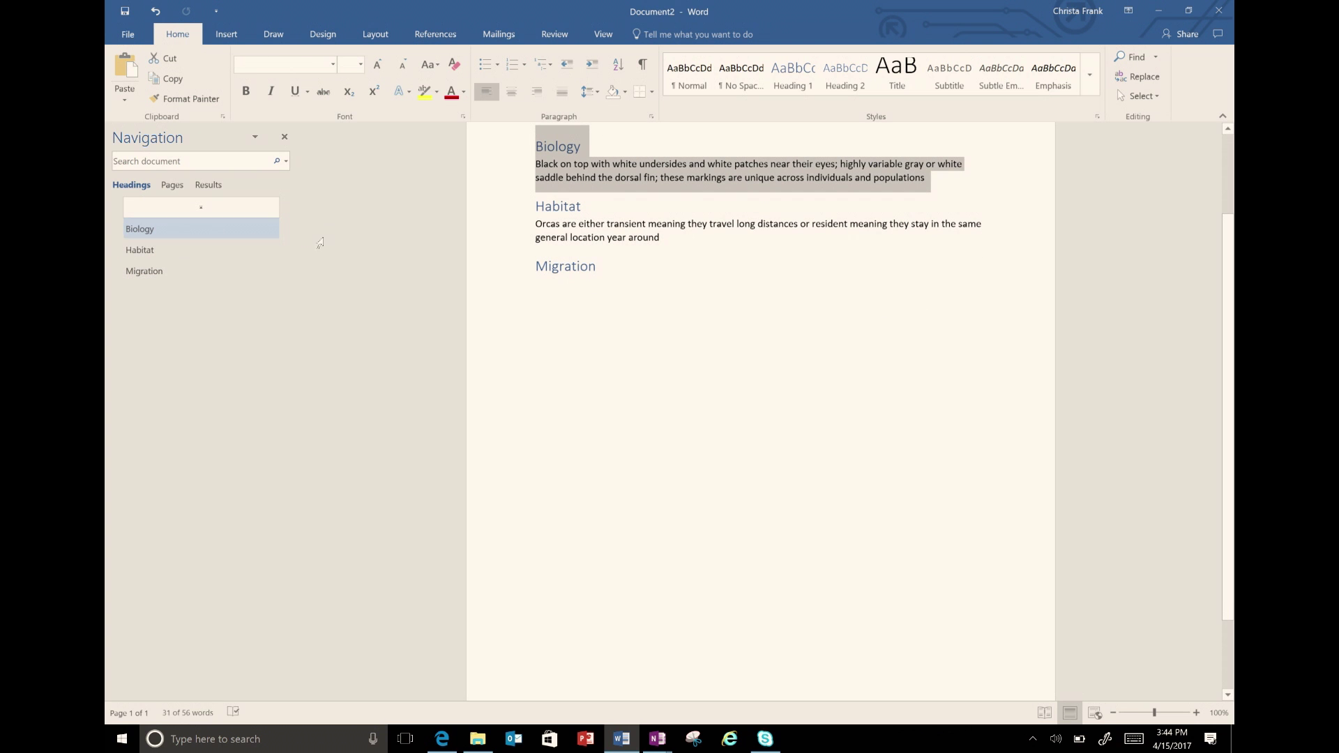
pyautogui.scroll(1, 516, 242)
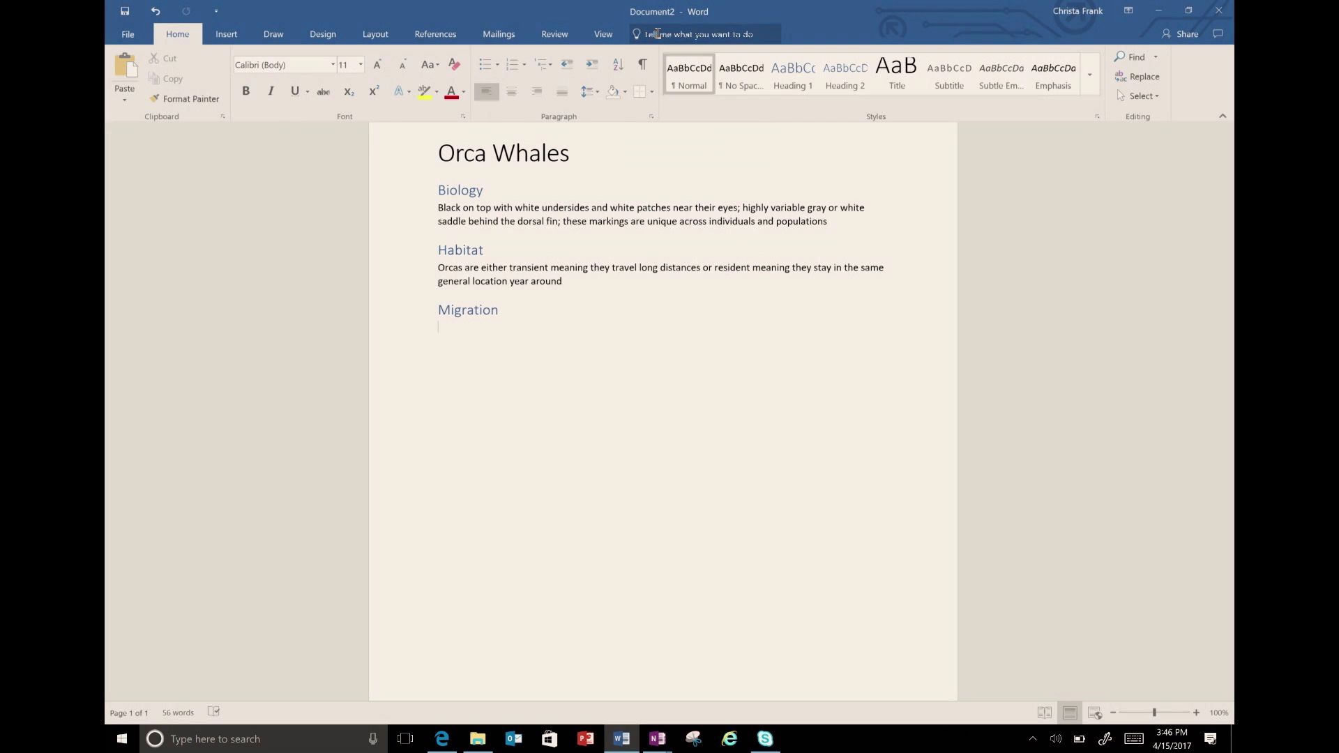
# Open the Researcher pane through the Tell me box and begin a search for orca whales.
pyautogui.click(657, 34)
pyautogui.write('res')
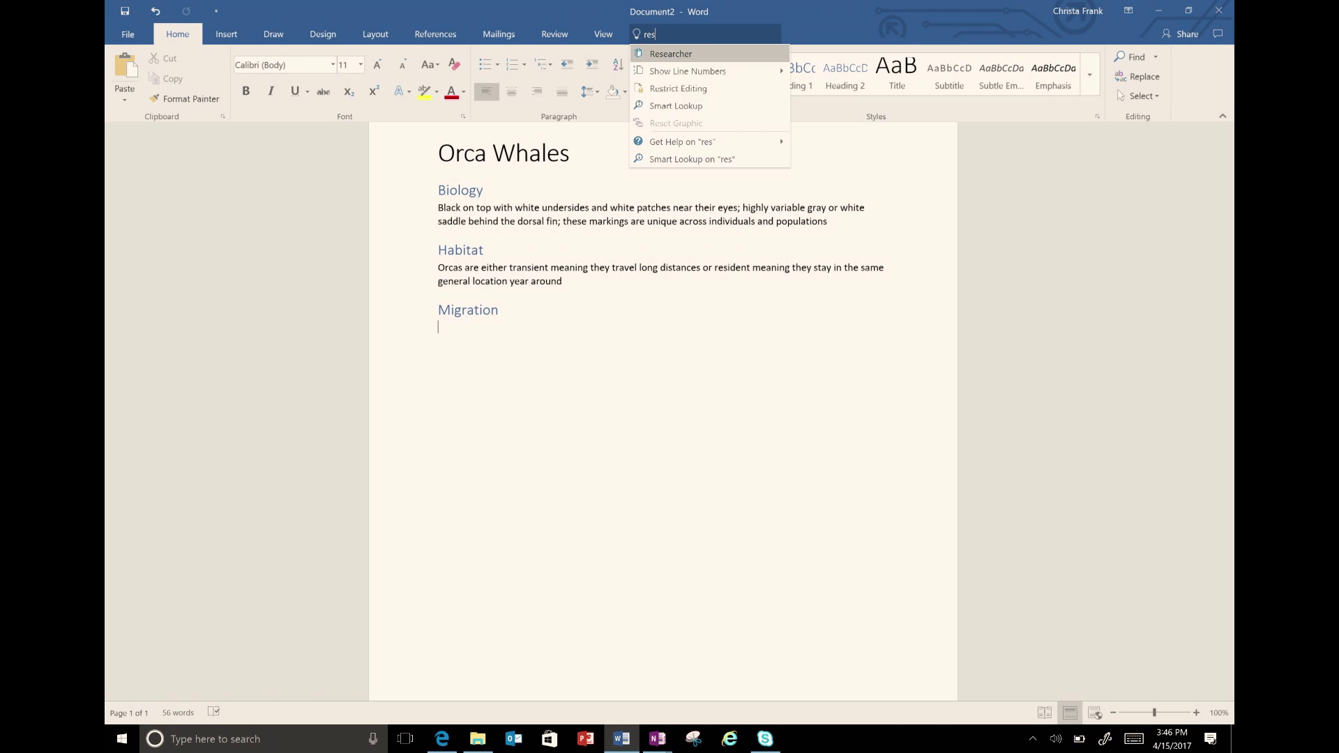
pyautogui.write('earch')
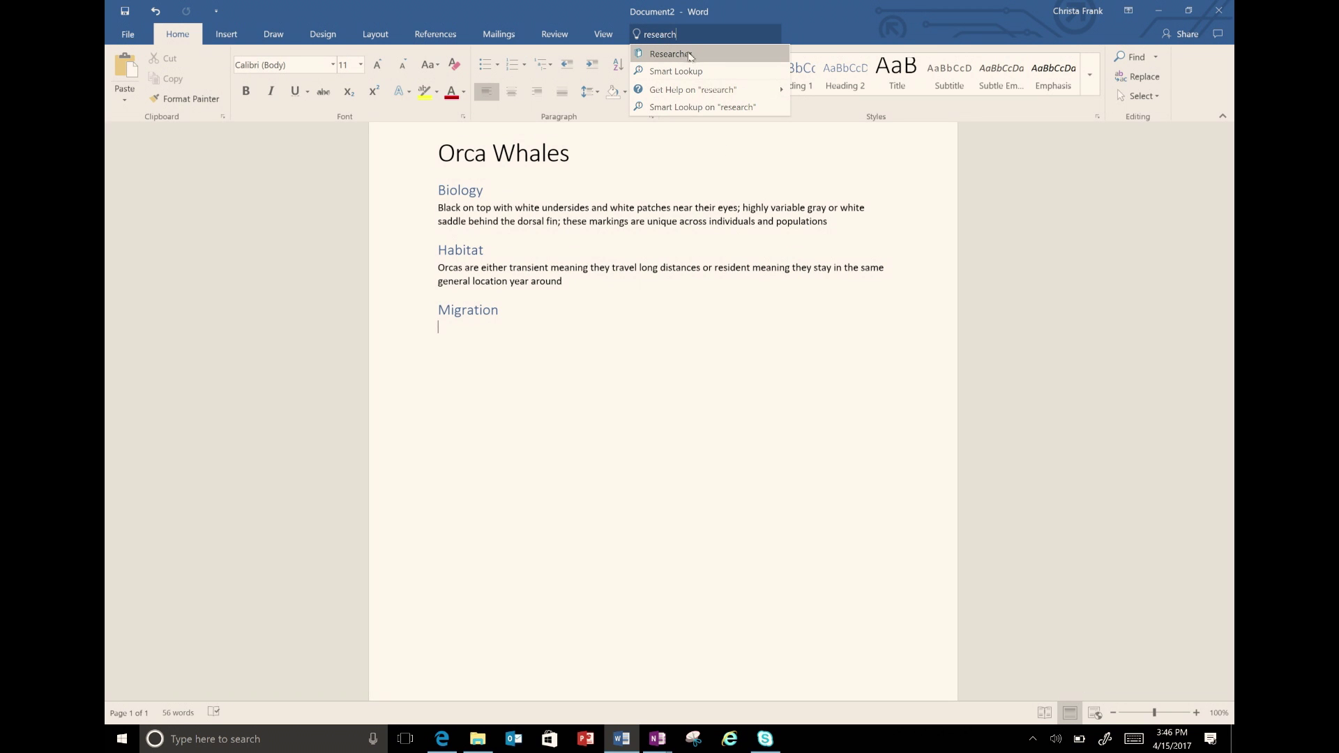
pyautogui.click(703, 55)
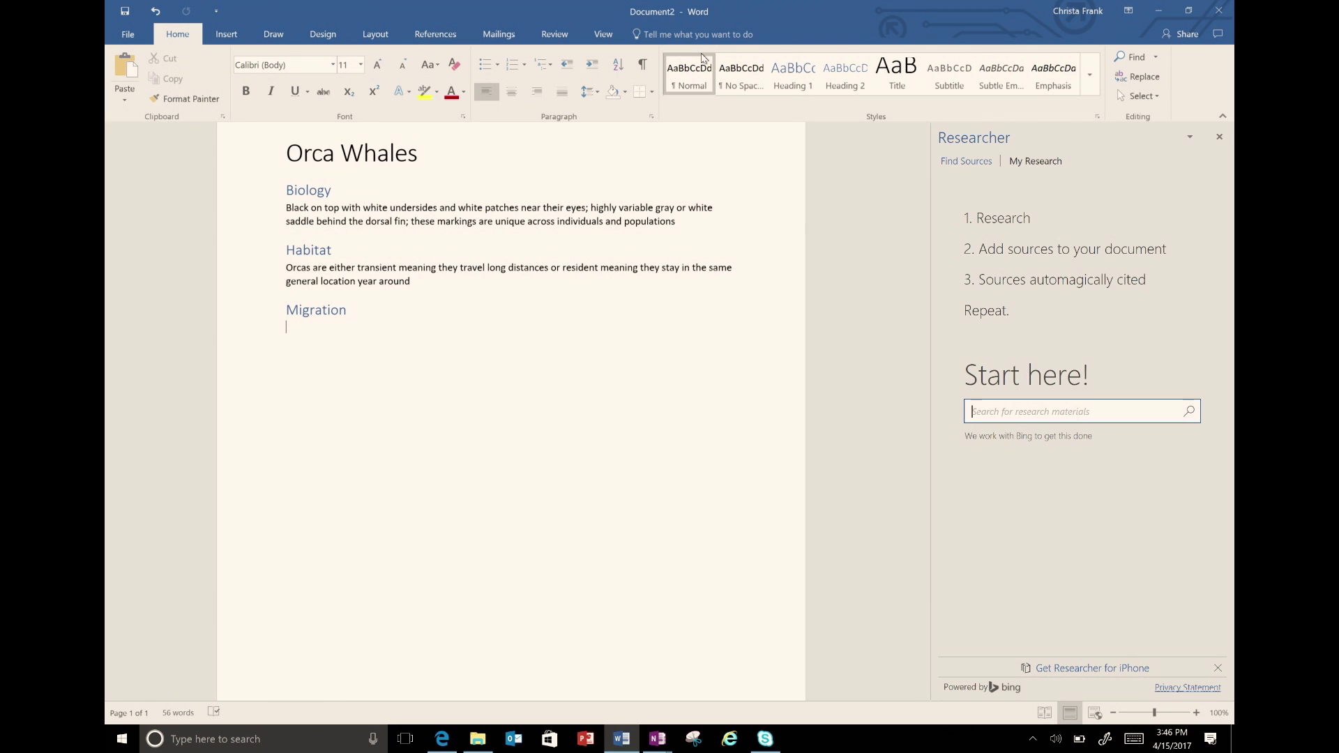
pyautogui.click(447, 37)
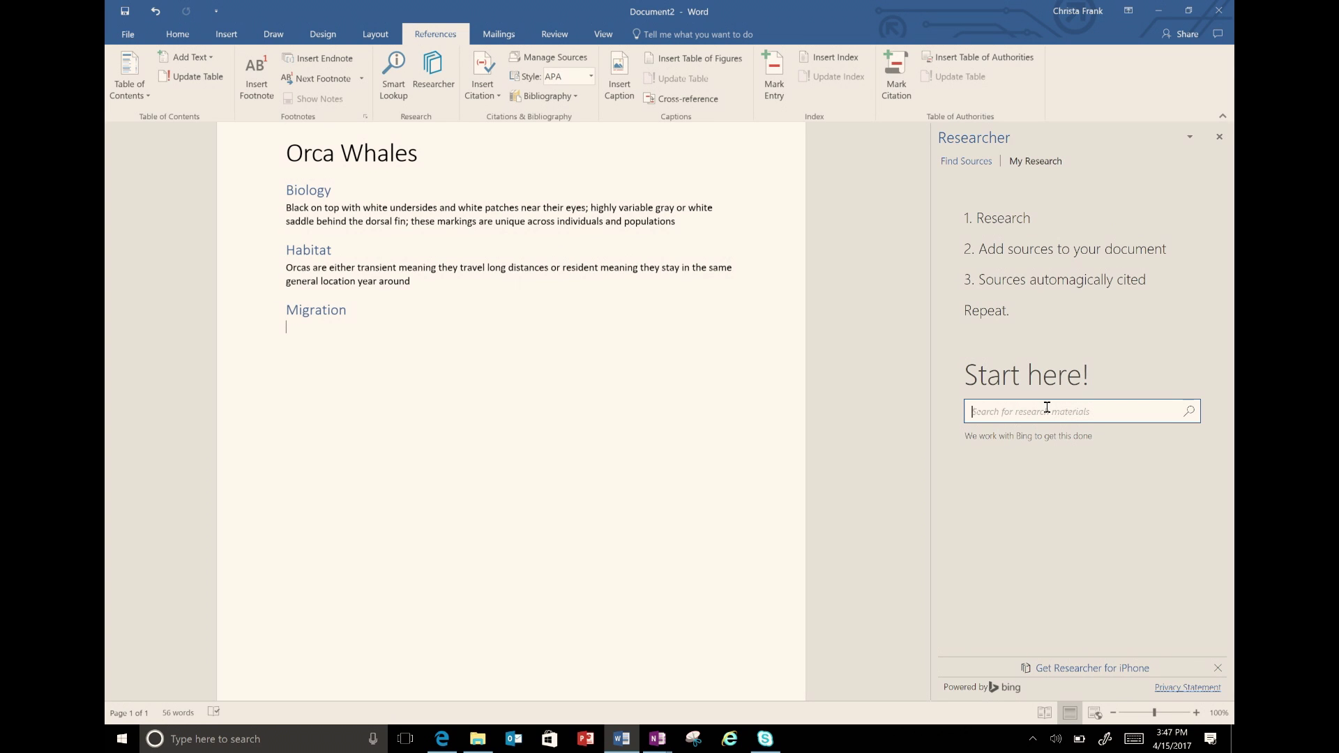
pyautogui.write('orca wha')
# Search Researcher for 'Orca whales' and open the Killer whale topic with its 138 sources.
pyautogui.press('Return')
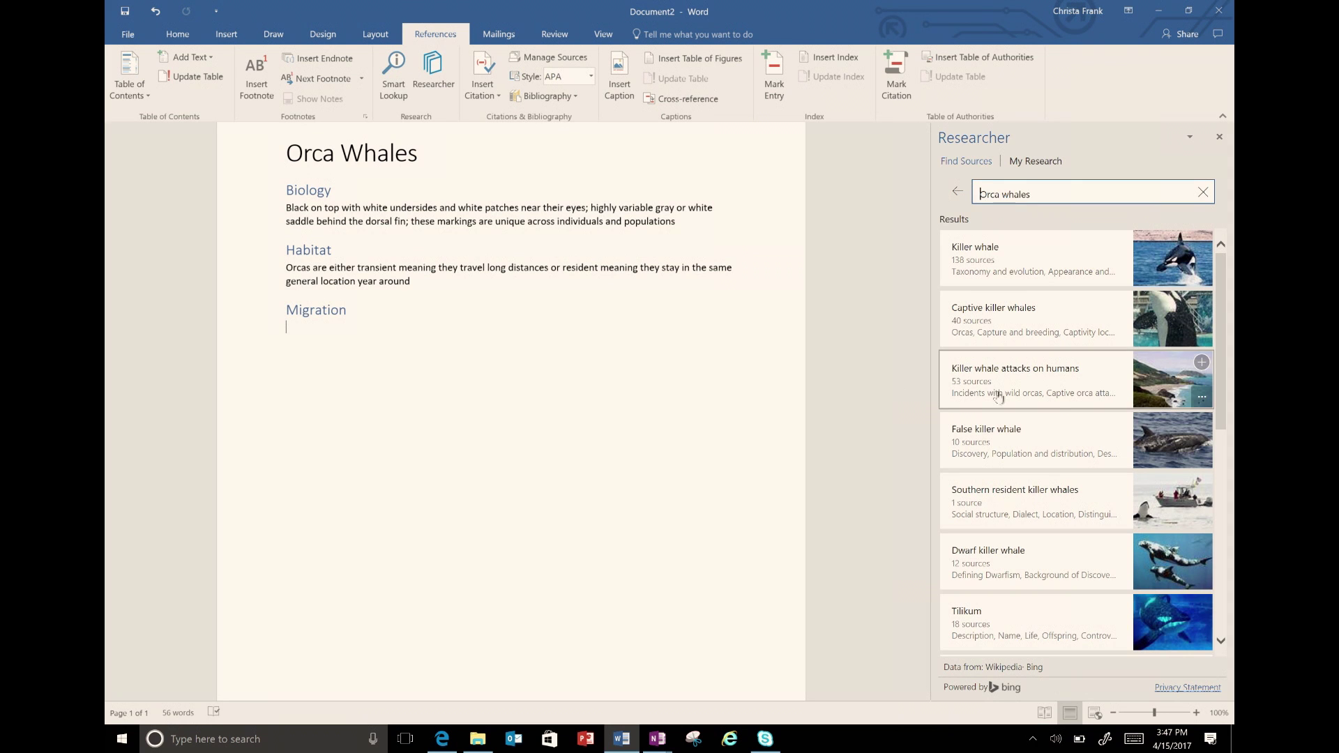
pyautogui.click(1090, 255)
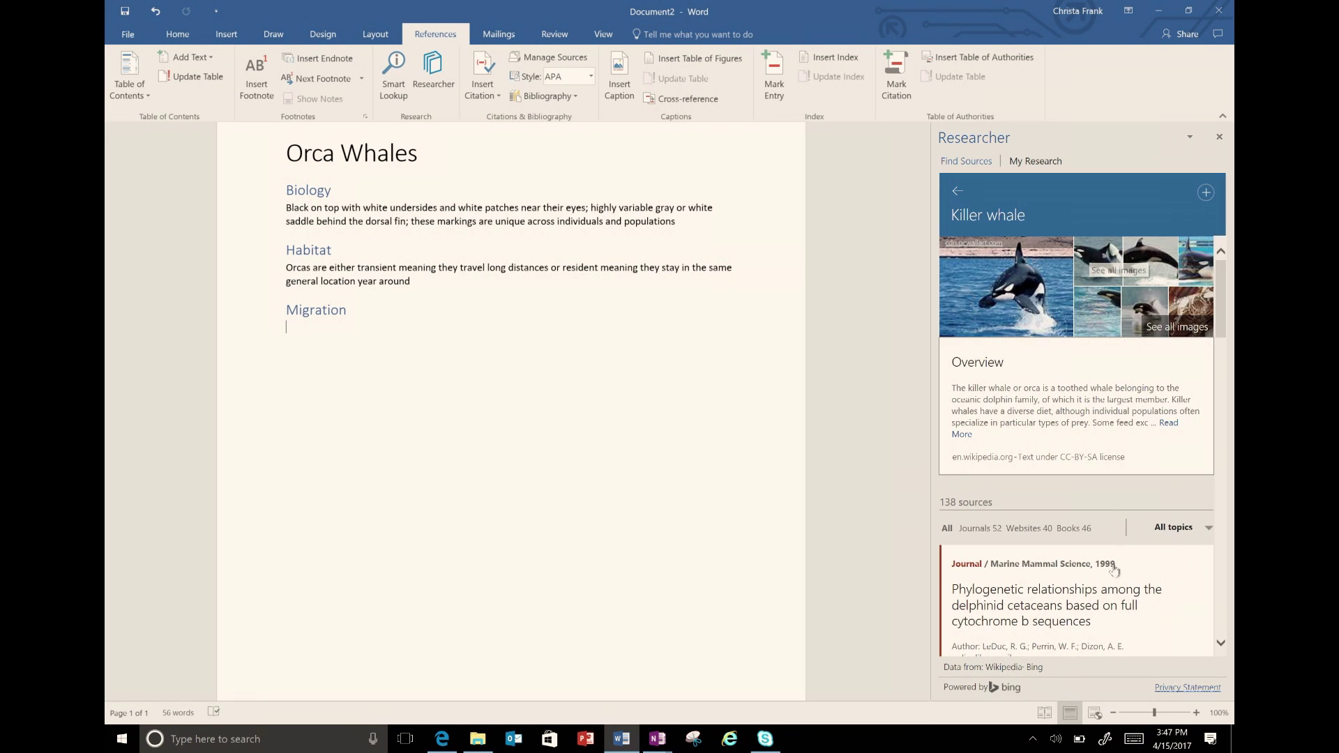
pyautogui.scroll(-3, 1114, 570)
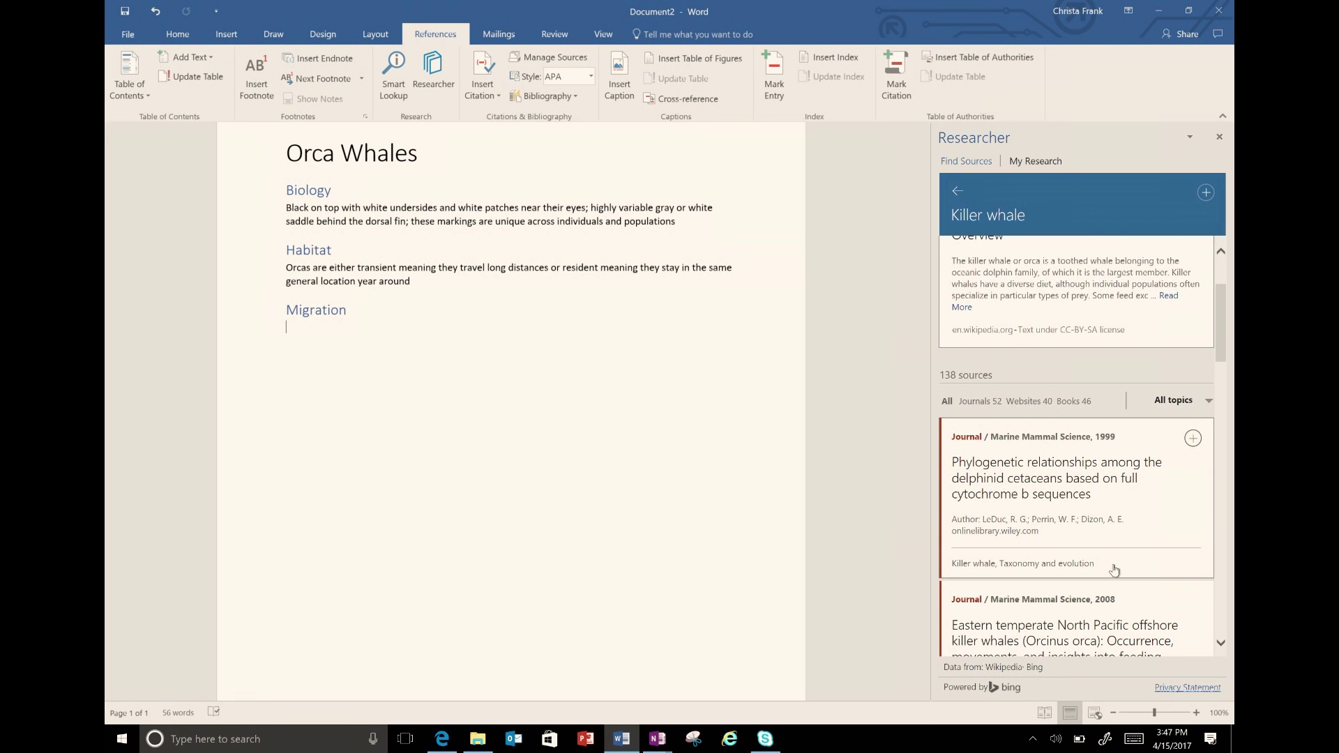
pyautogui.scroll(3, 1194, 452)
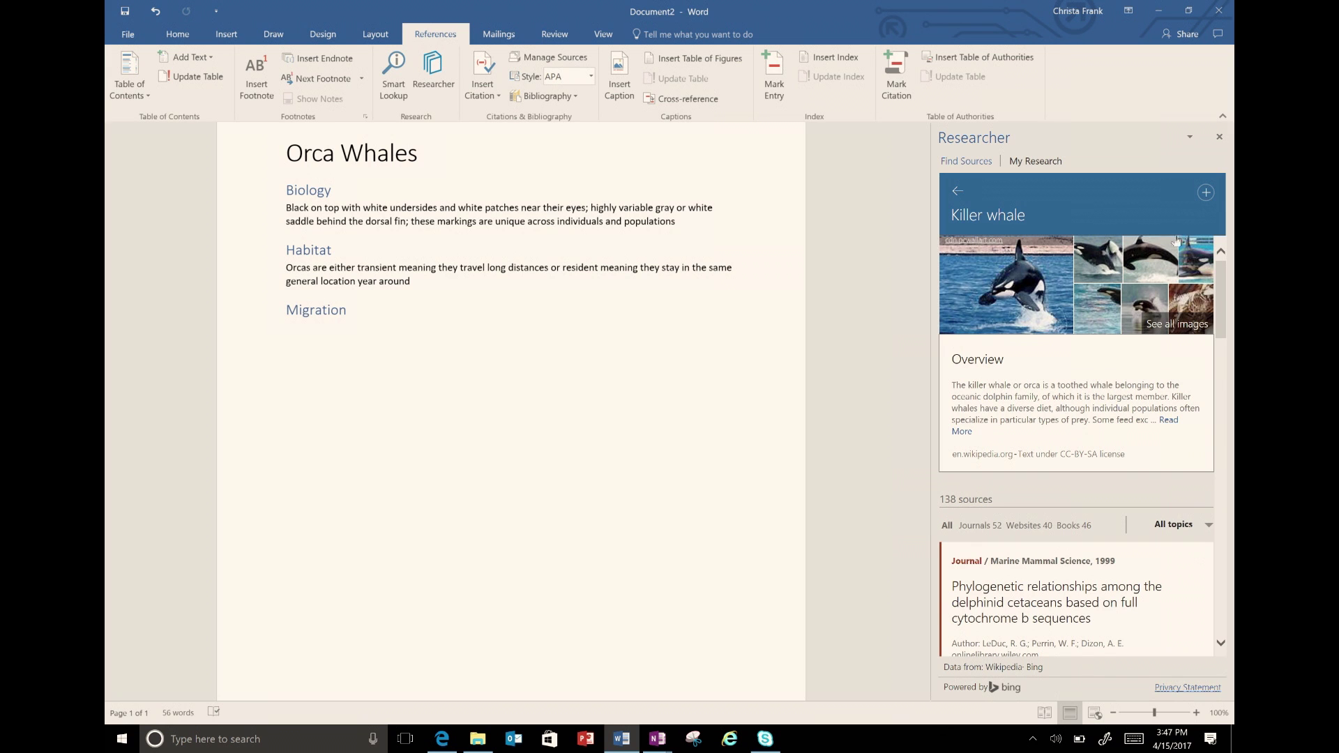
# Add a Killer whale heading, cite the 1999 Marine Mammal Science article, and copy its abstract.
pyautogui.click(1205, 195)
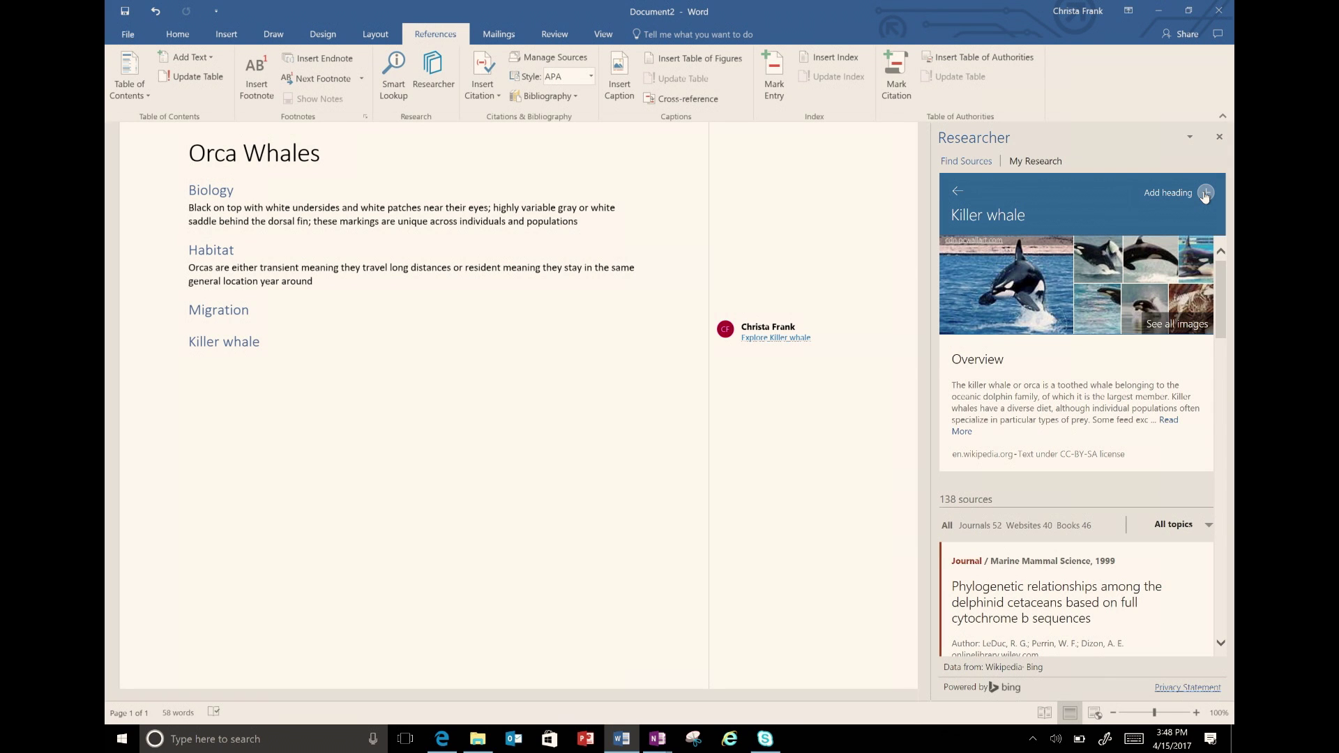
pyautogui.scroll(-3, 1078, 544)
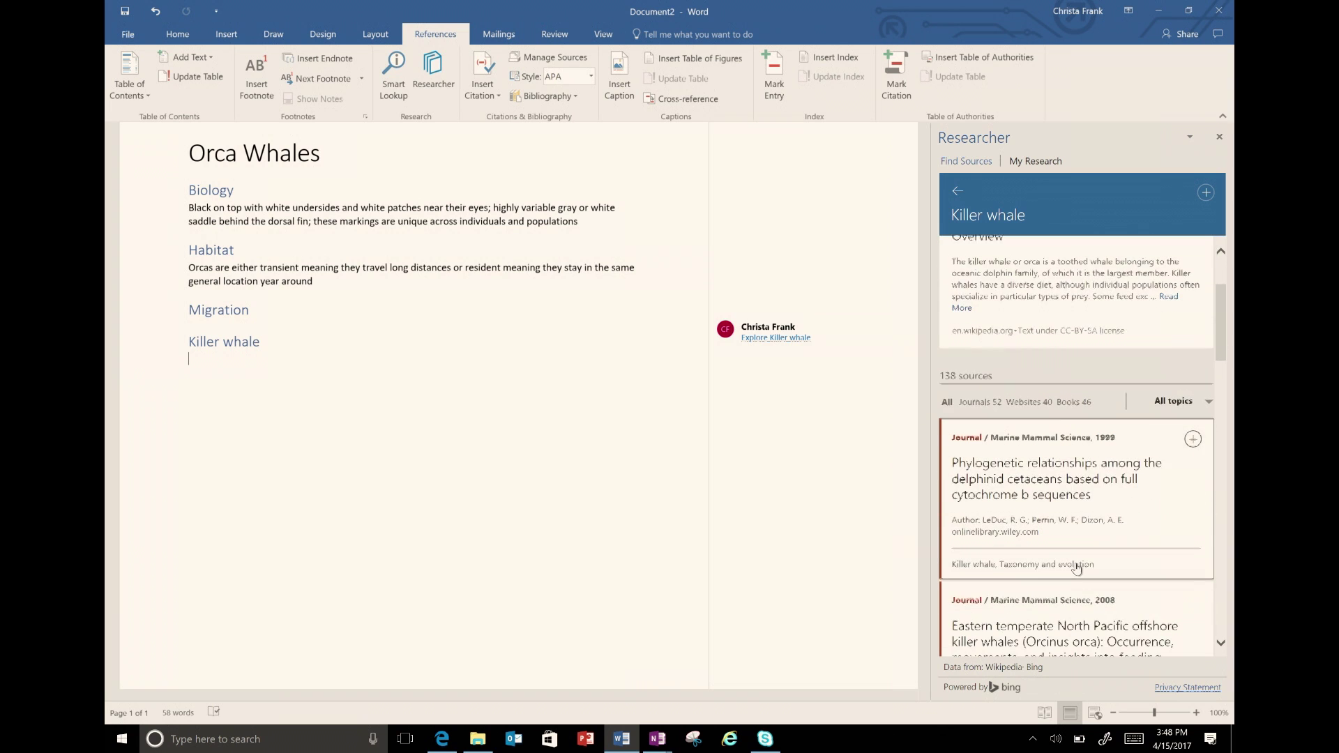
pyautogui.click(1101, 470)
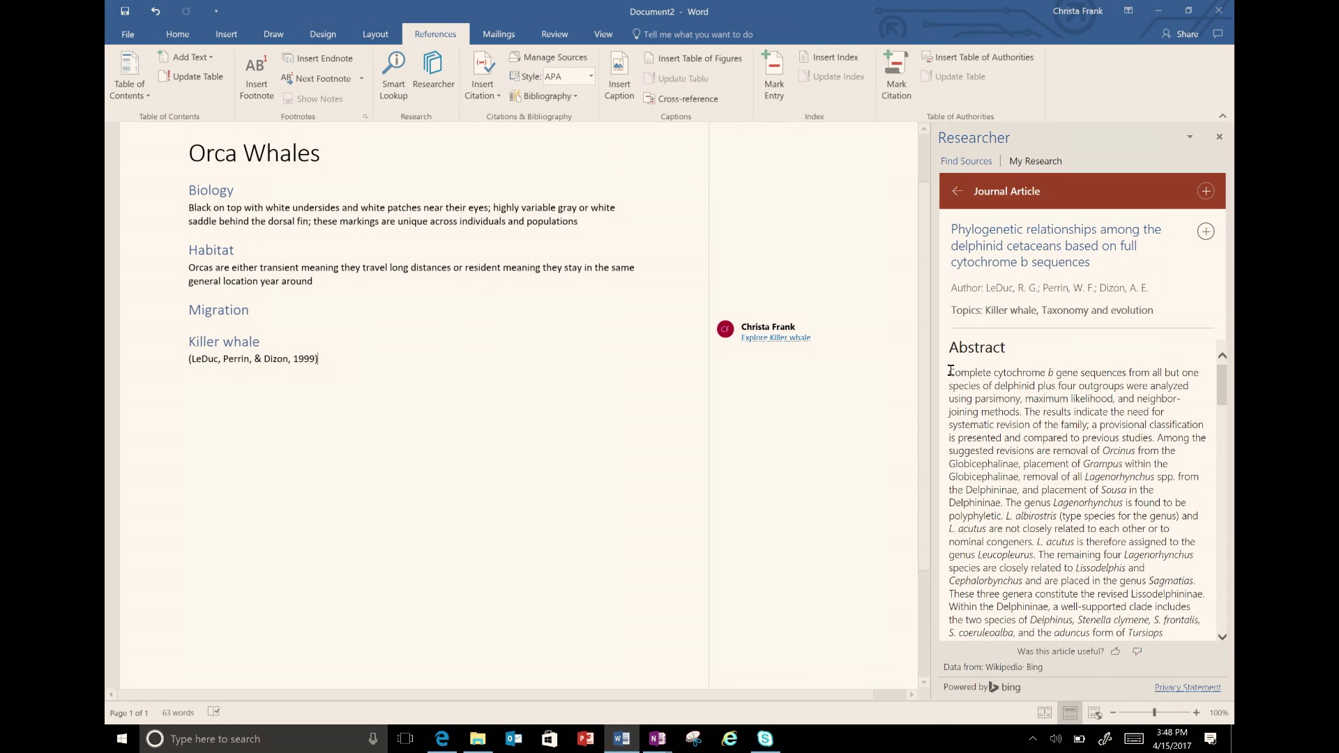
pyautogui.moveTo(950, 372); pyautogui.dragTo(1138, 522)
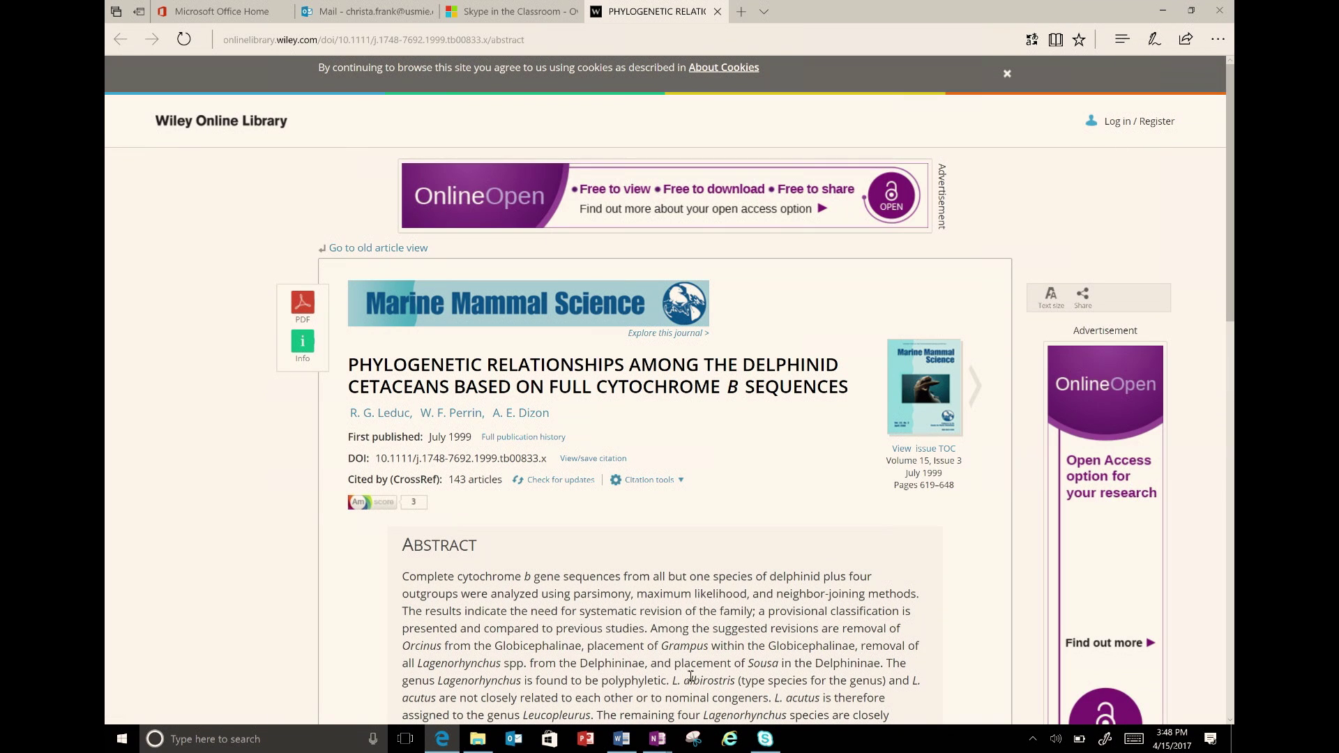
pyautogui.click(622, 739)
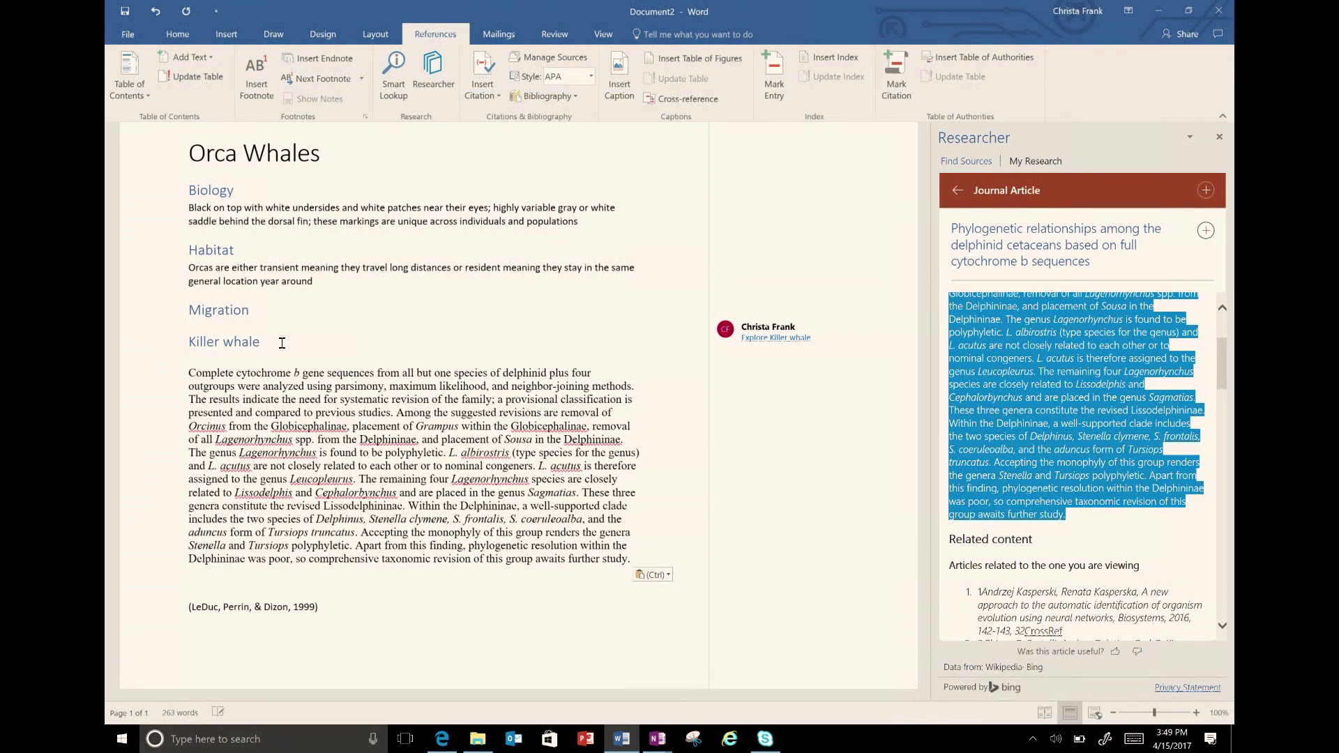
# Insert Automatic Table 1 contents at the top, listing Biology, Habitat, Migration and Killer whale.
pyautogui.scroll(2, 342, 282)
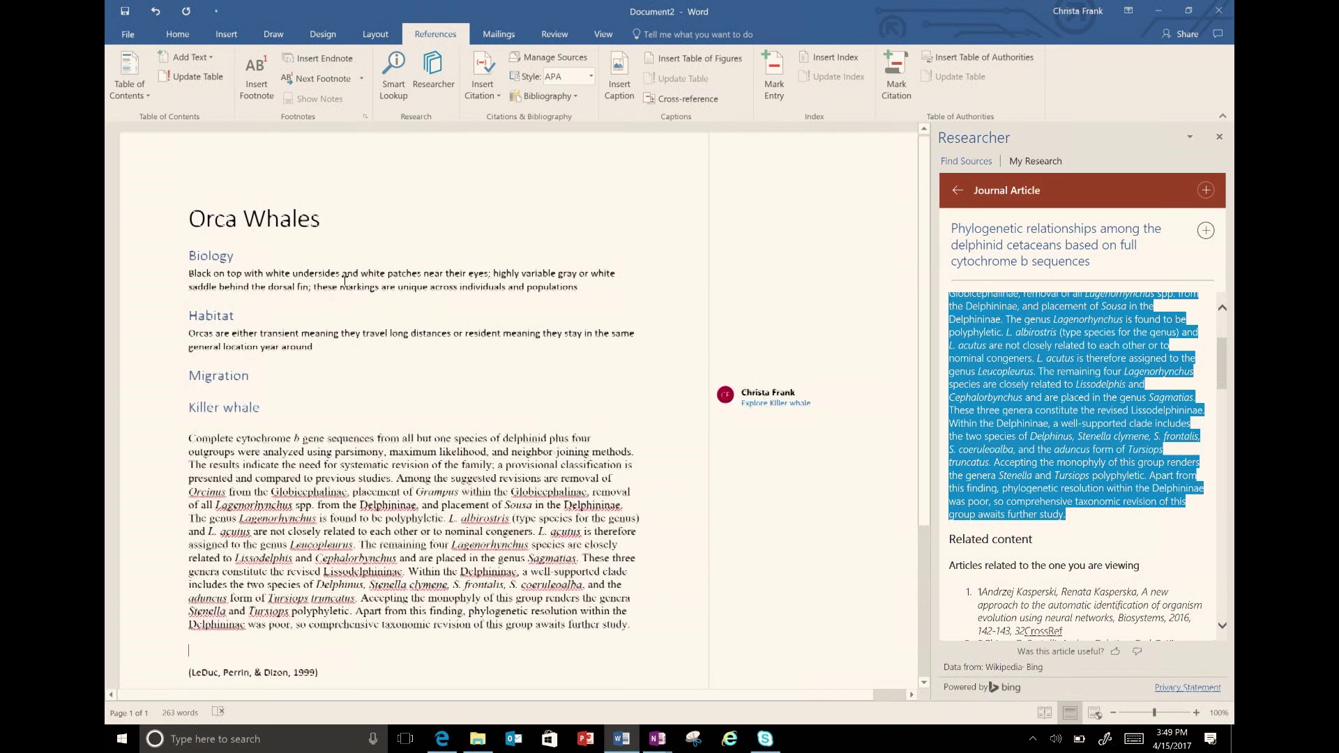
pyautogui.click(706, 34)
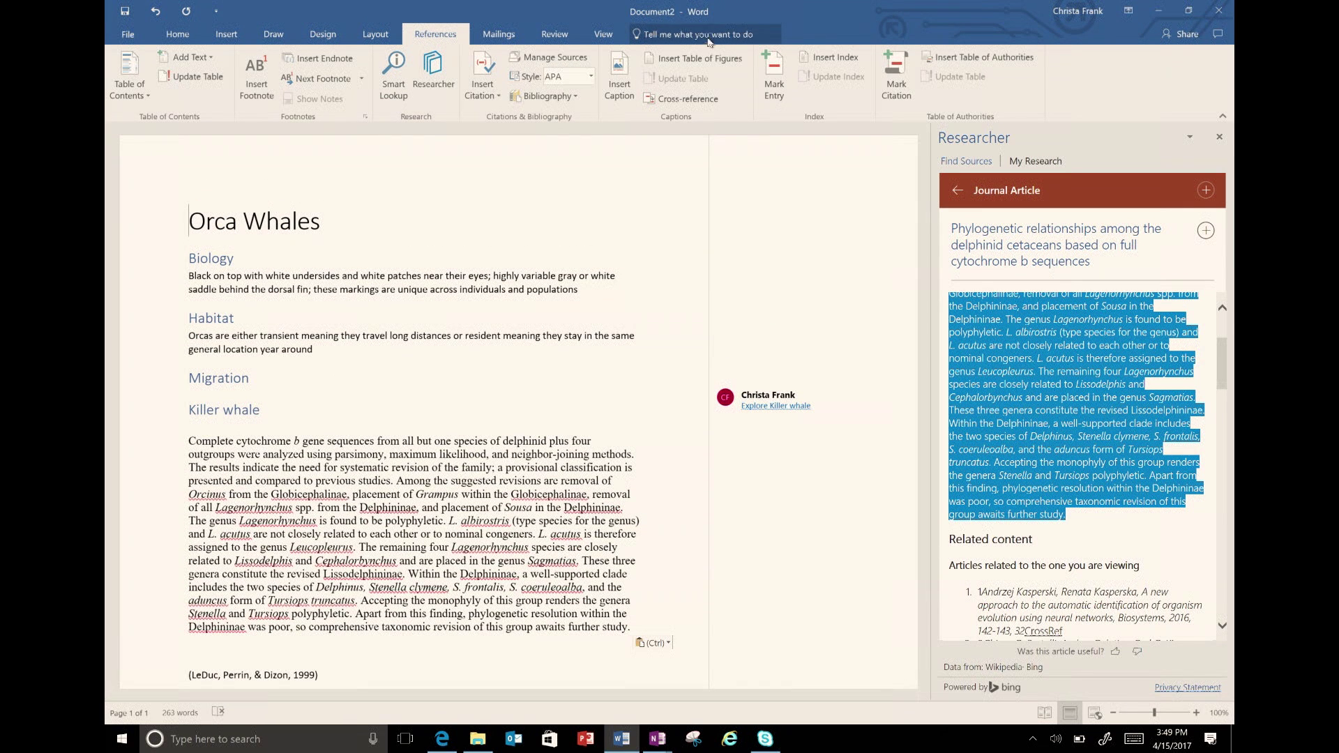
pyautogui.write('table')
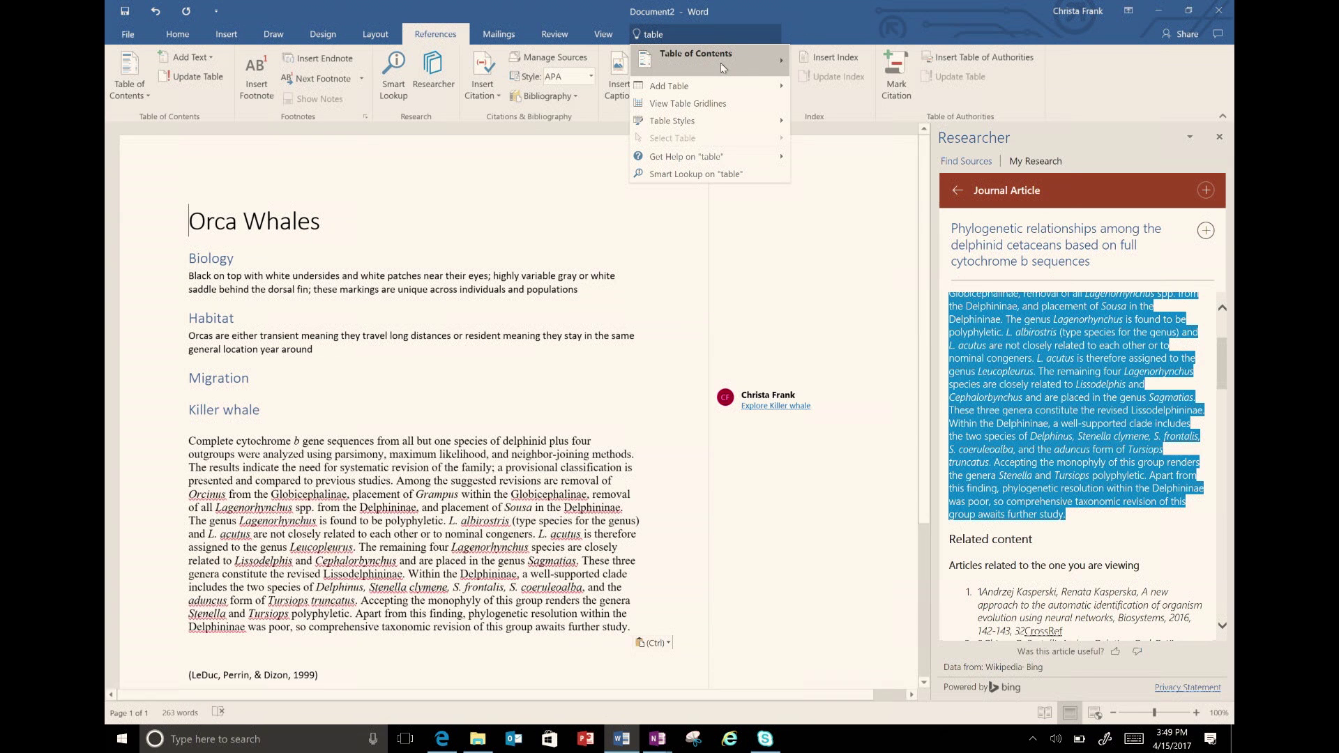
pyautogui.moveTo(721, 63)
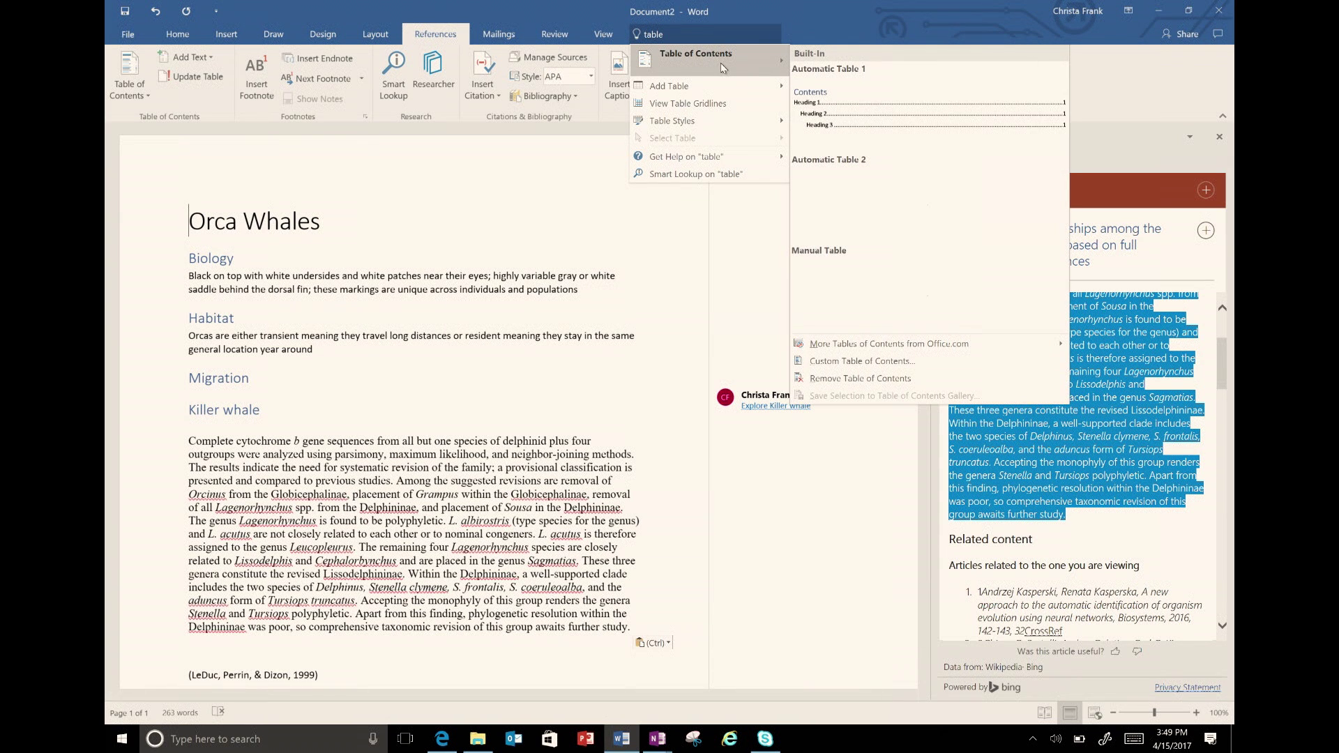
pyautogui.click(842, 104)
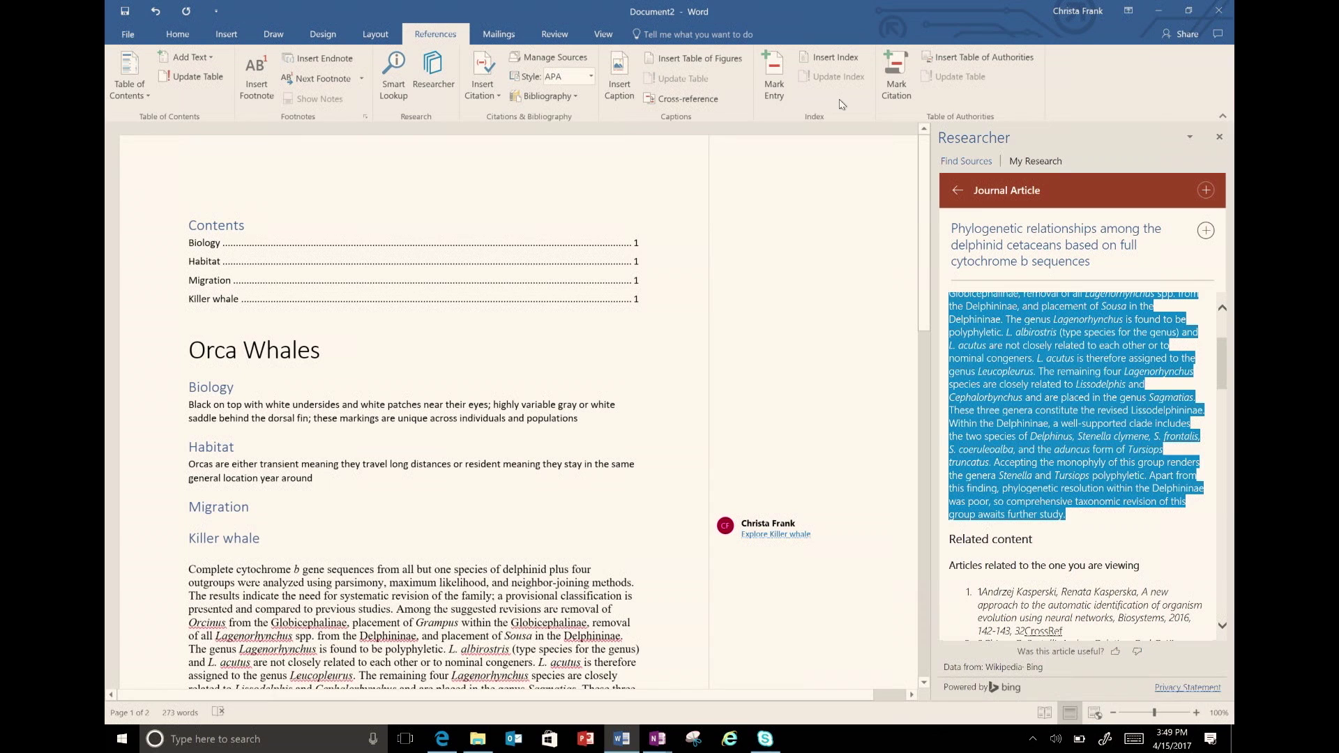